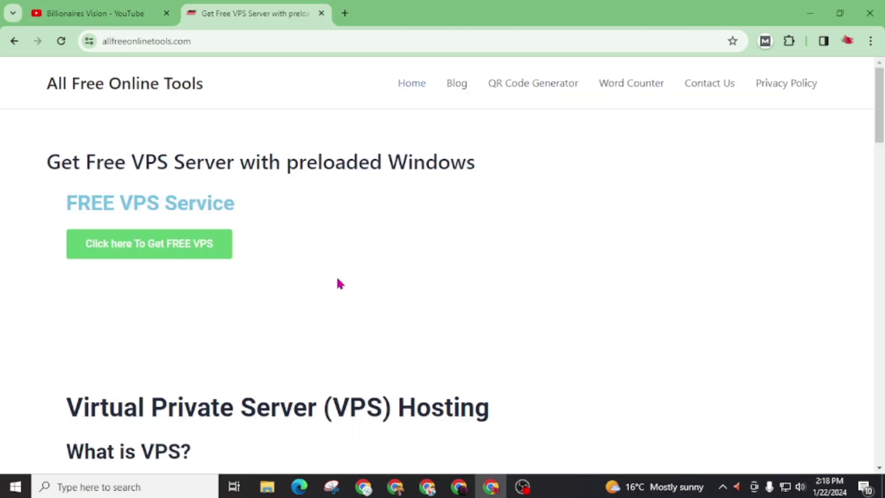
pyautogui.scroll(-4, 339, 284)
pyautogui.scroll(-5, 326, 346)
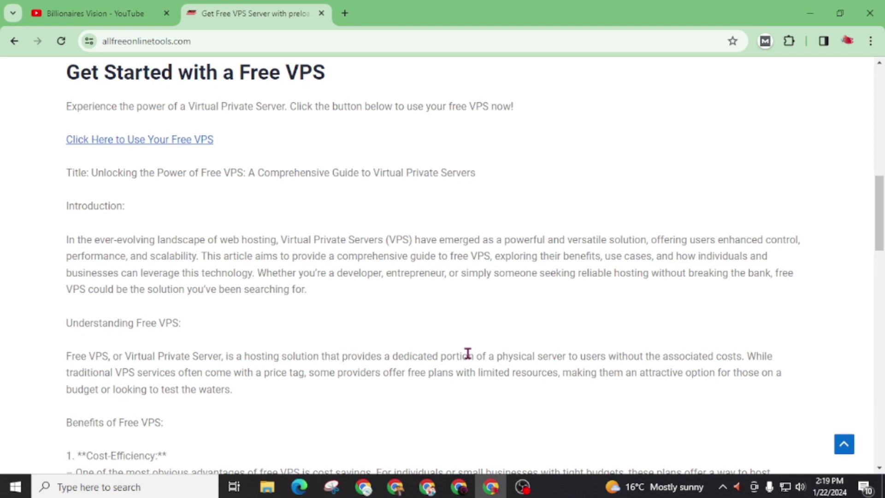
pyautogui.scroll(-3, 472, 356)
pyautogui.scroll(-3, 472, 355)
pyautogui.scroll(-4, 380, 361)
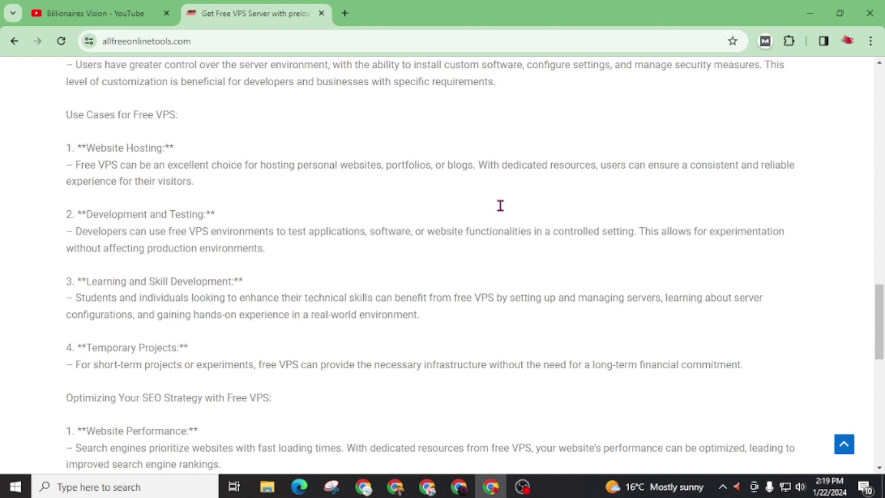
# Run a Google search for 'privacy policy generator' in a new tab.
pyautogui.hotkey('ctrl', 't')
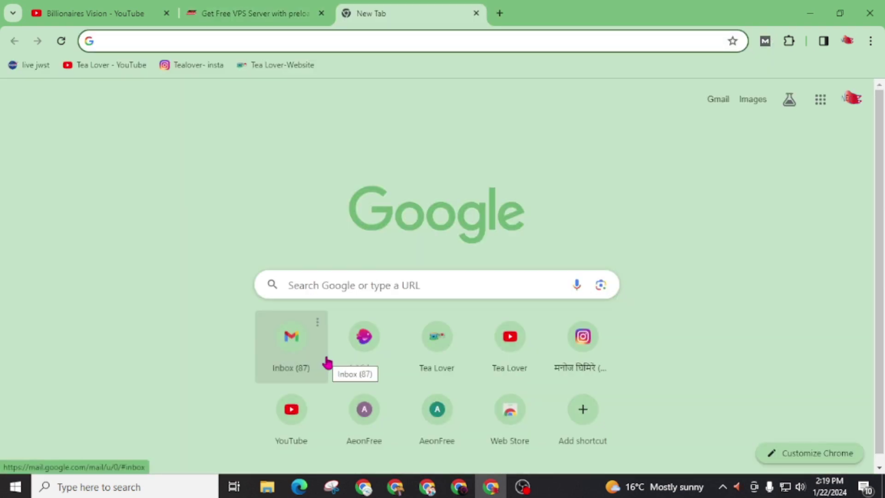
pyautogui.click(205, 36)
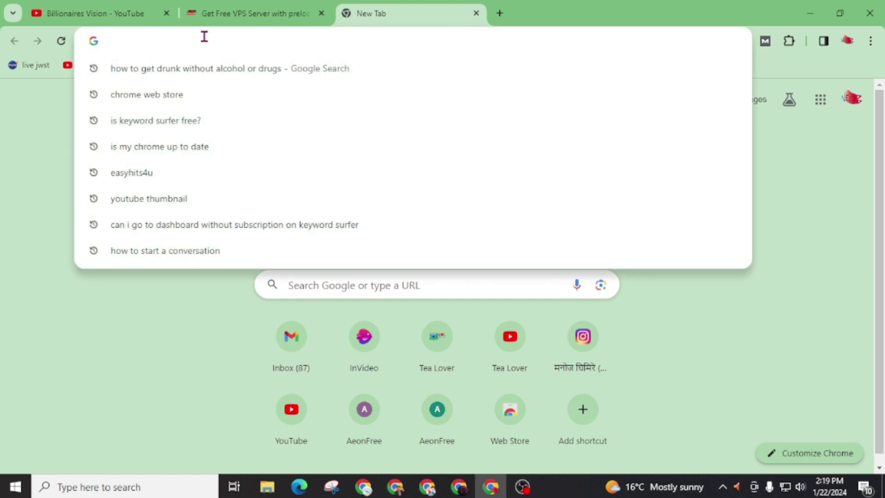
pyautogui.write('priva')
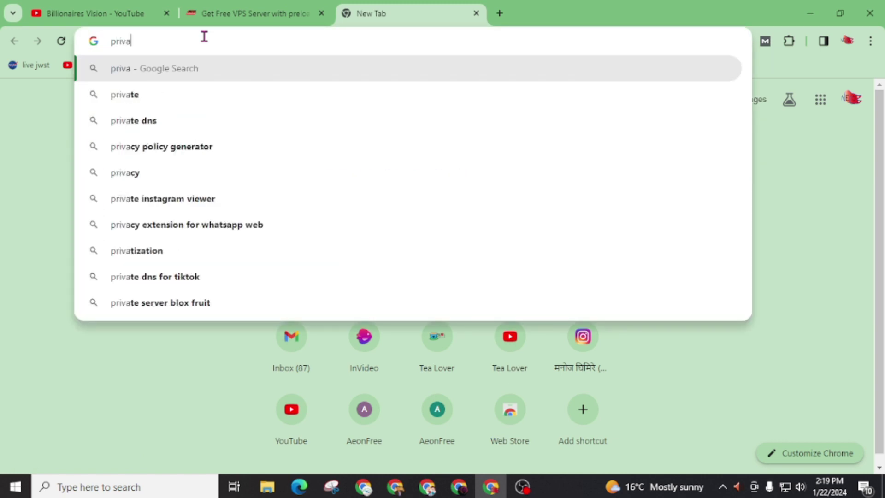
pyautogui.write('c')
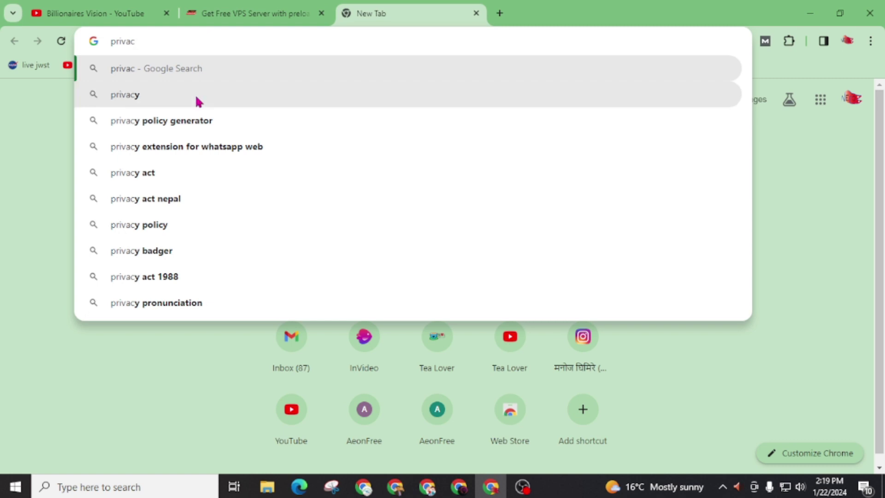
pyautogui.click(188, 120)
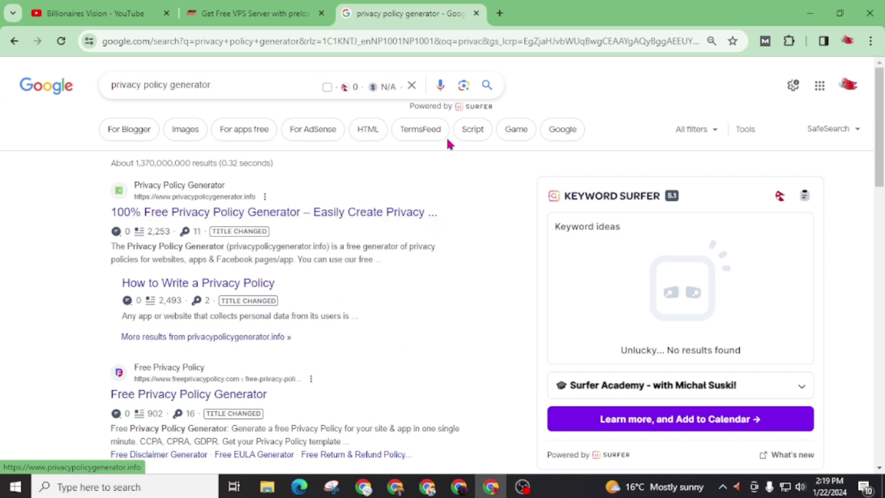
# Open the privacypolicygenerator.info result from the Google results.
pyautogui.click(352, 212)
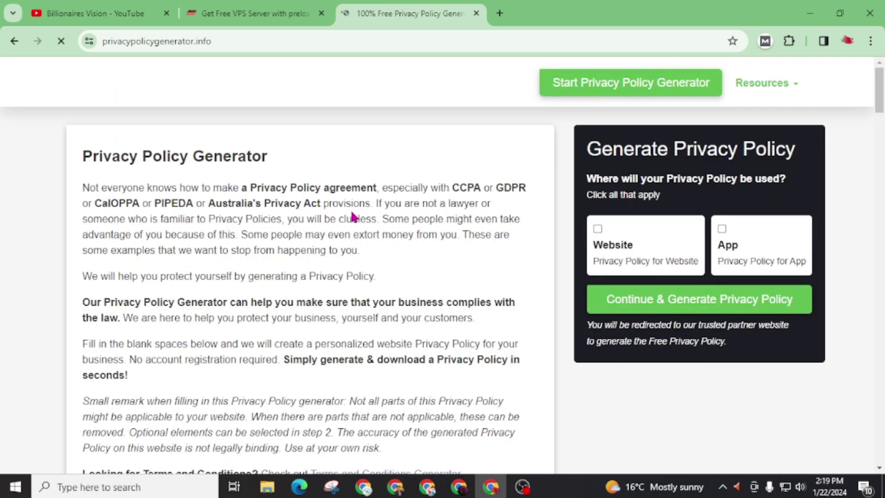
pyautogui.scroll(-2, 148, 219)
pyautogui.scroll(-2, 119, 229)
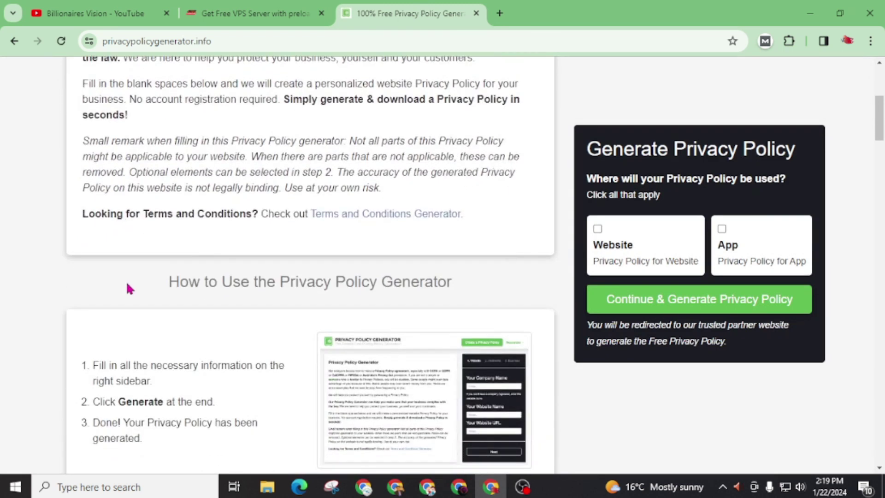
pyautogui.scroll(-5, 127, 280)
pyautogui.scroll(1, 136, 310)
pyautogui.scroll(-5, 166, 330)
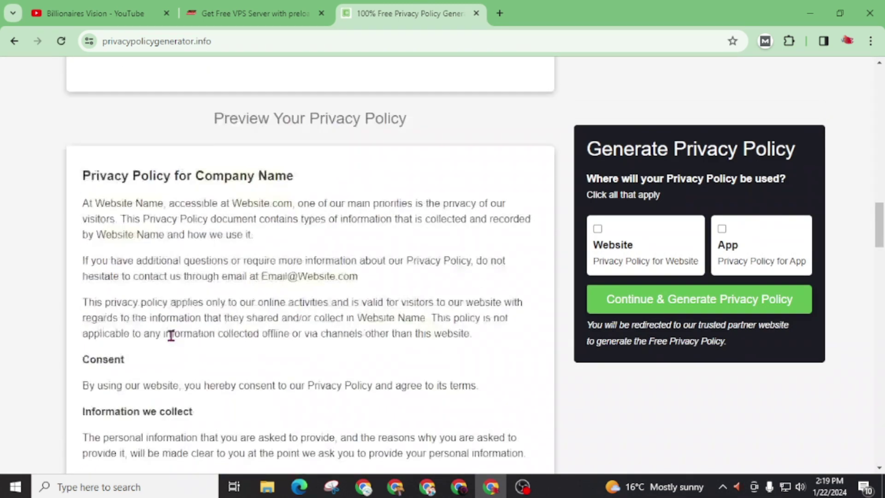
pyautogui.scroll(-2, 181, 336)
pyautogui.scroll(15, 513, 324)
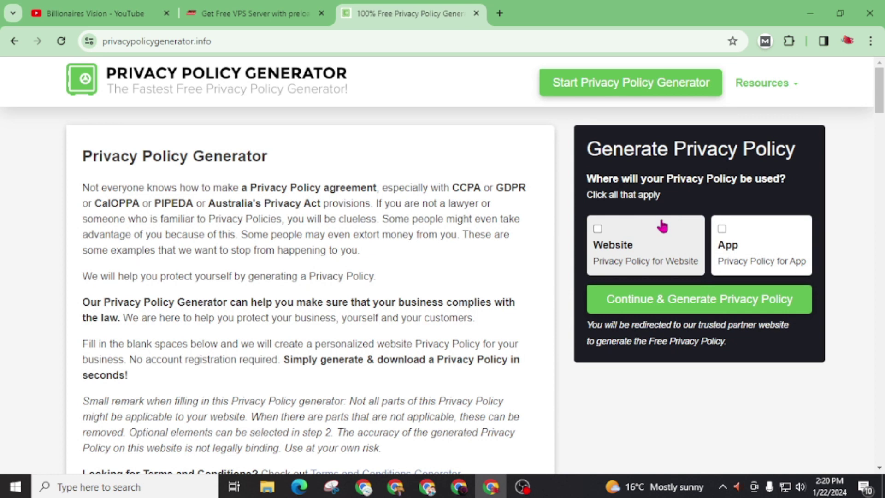
# Leave only Website checked, with App unticked, in the Generate Privacy Policy form.
pyautogui.click(599, 232)
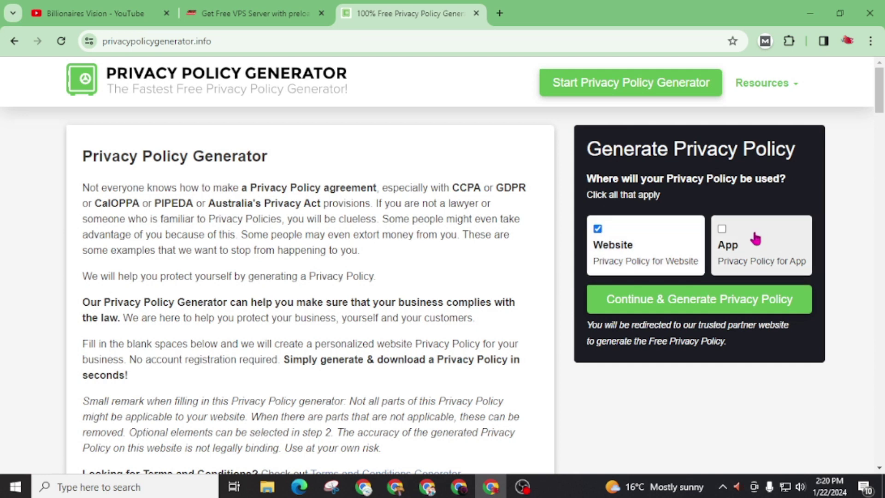
pyautogui.click(723, 230)
pyautogui.click(745, 237)
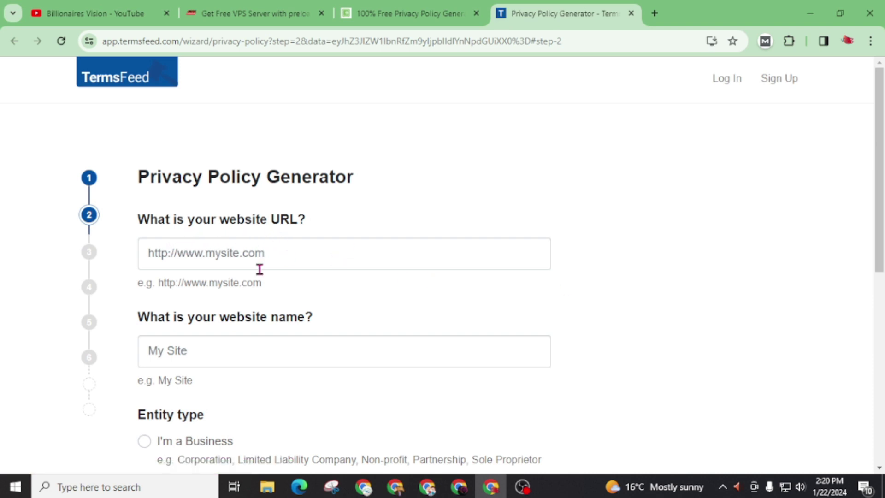
pyautogui.click(237, 12)
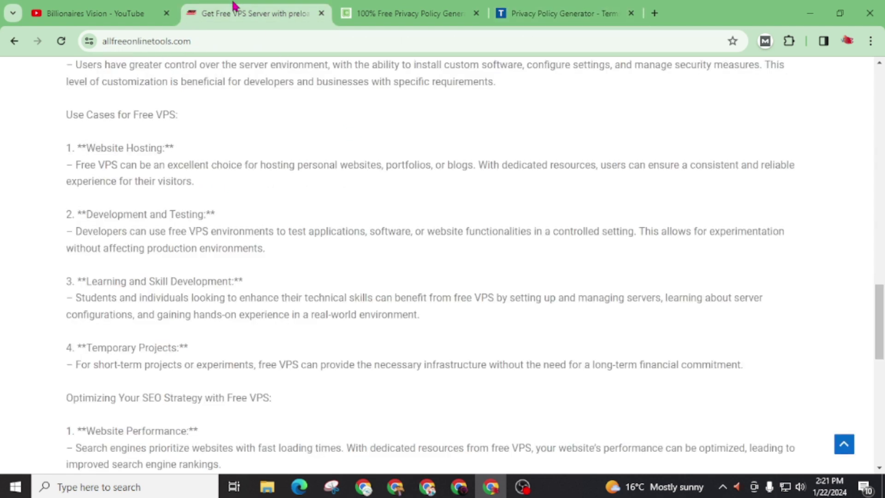
pyautogui.click(220, 46)
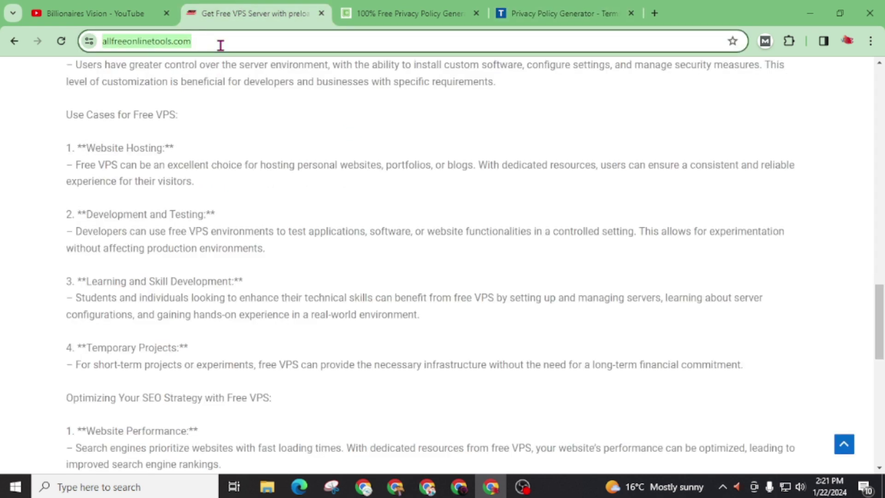
pyautogui.click(541, 13)
pyautogui.click(204, 259)
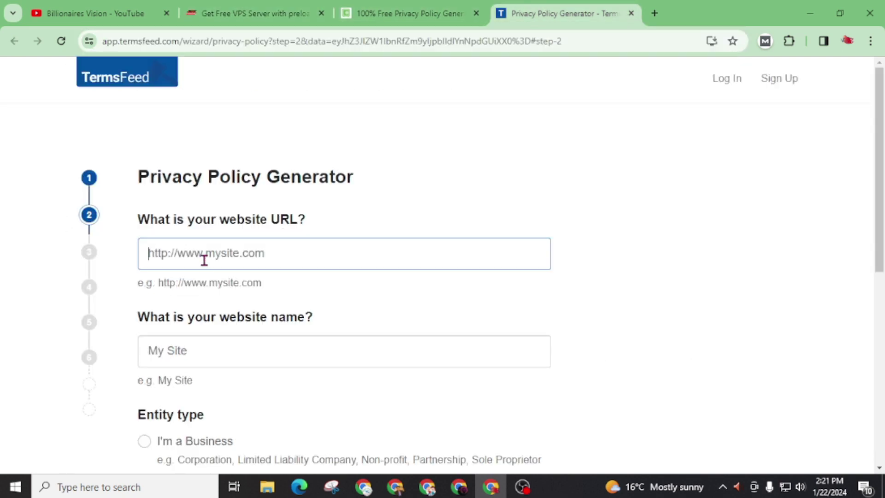
pyautogui.write('https://allfreeonlinetools.com/')
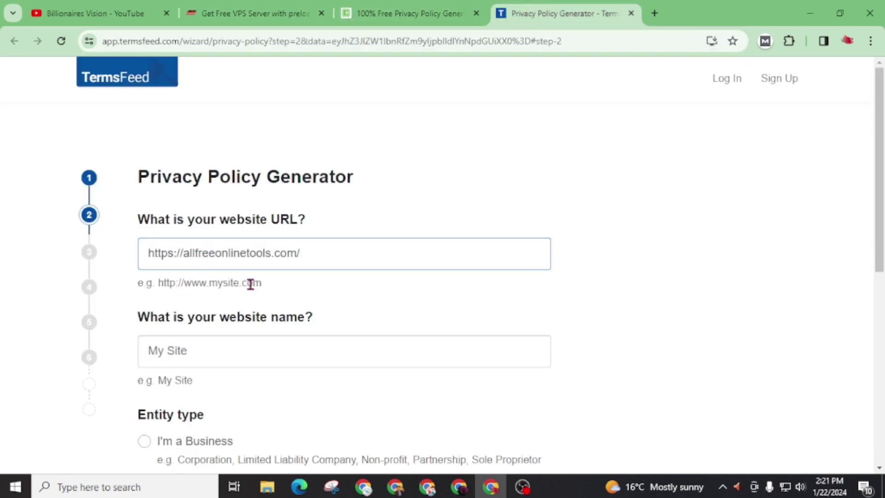
pyautogui.scroll(-1, 312, 298)
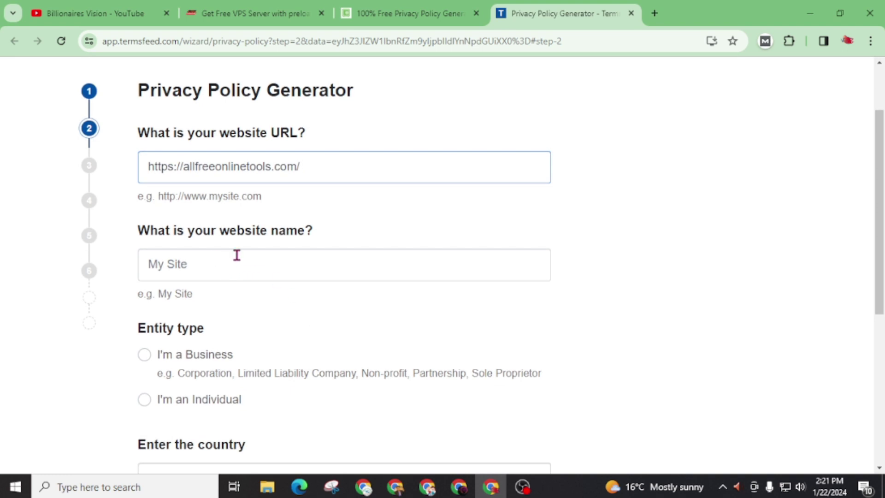
pyautogui.click(204, 266)
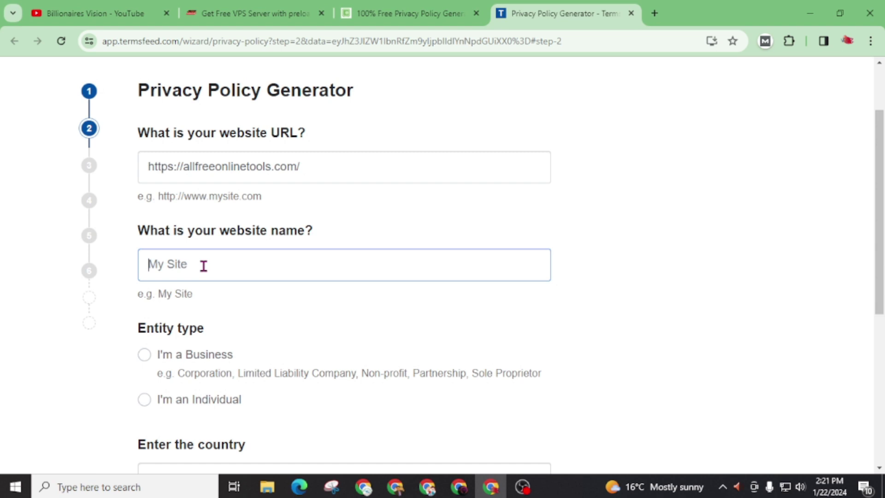
pyautogui.write('All Free Online Tools')
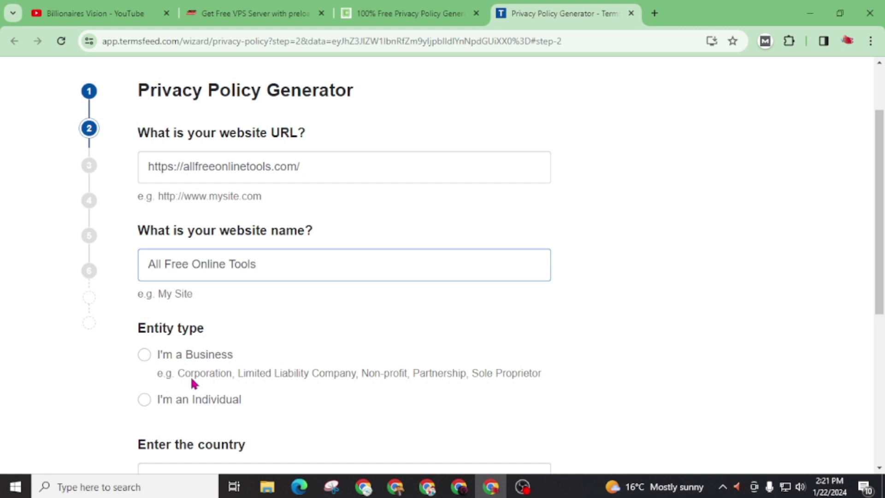
# Choose Individual, United States and Alaska, then continue to step 3.
pyautogui.click(144, 401)
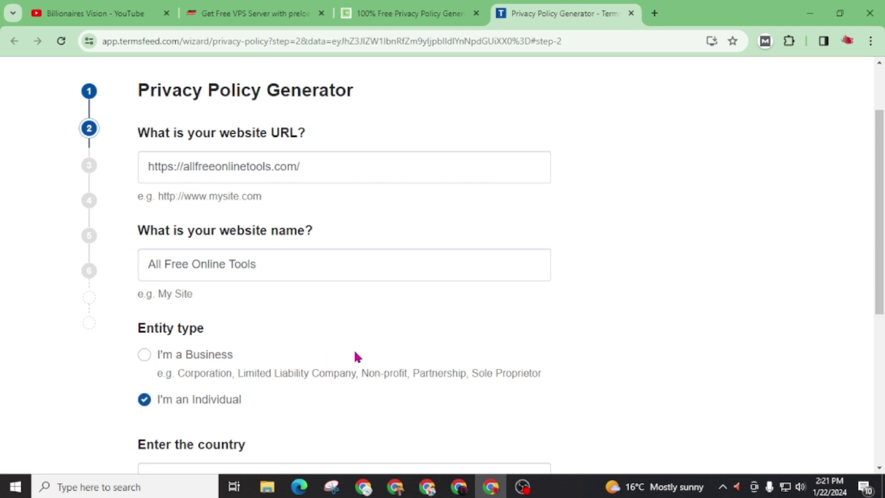
pyautogui.scroll(-5, 490, 351)
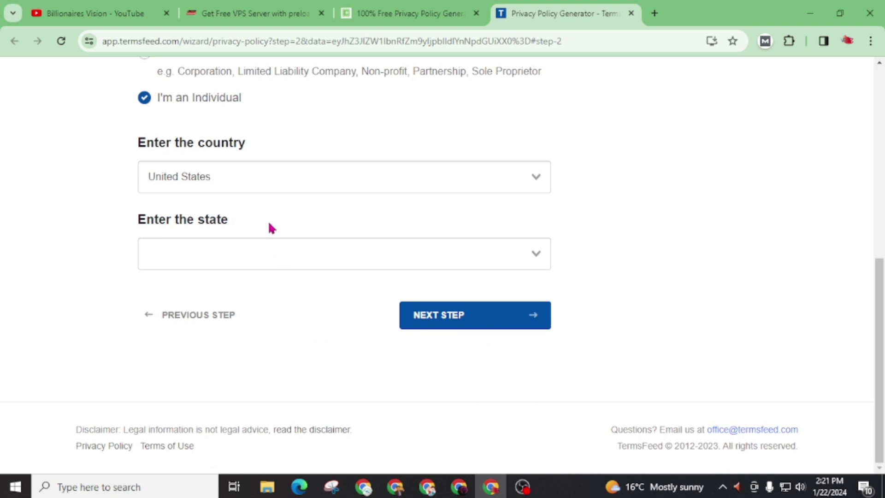
pyautogui.click(239, 180)
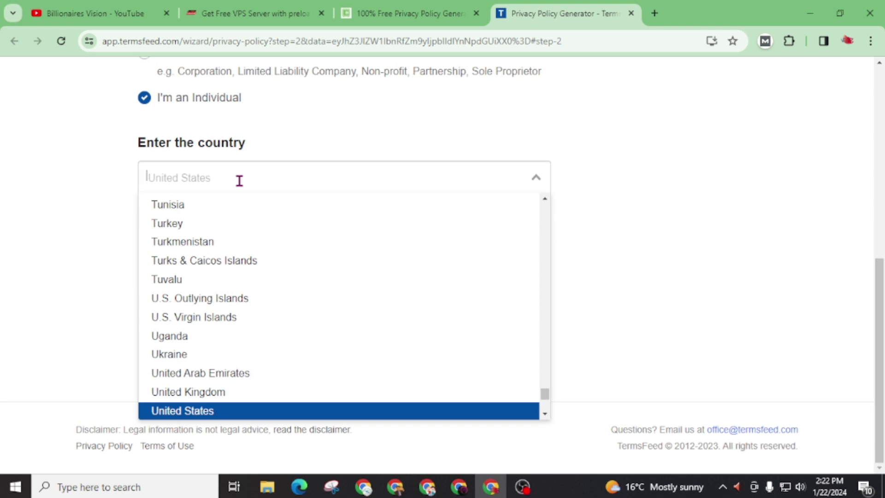
pyautogui.write('Iindi')
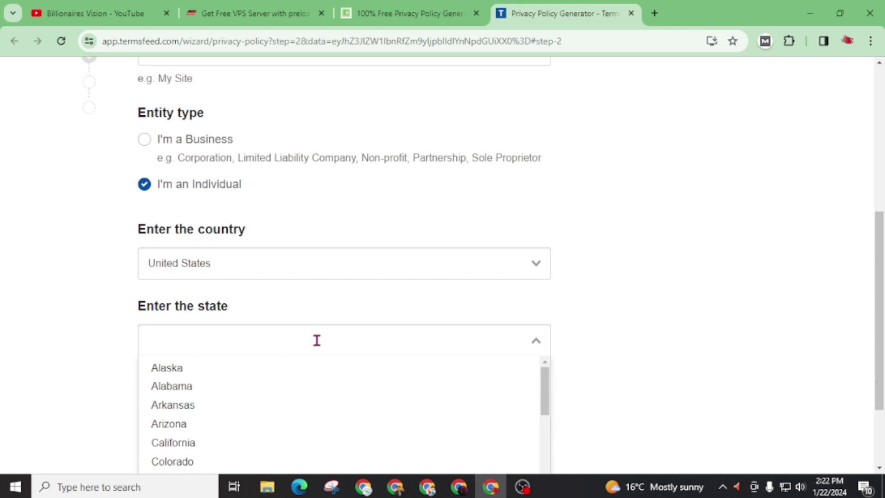
pyautogui.click(183, 370)
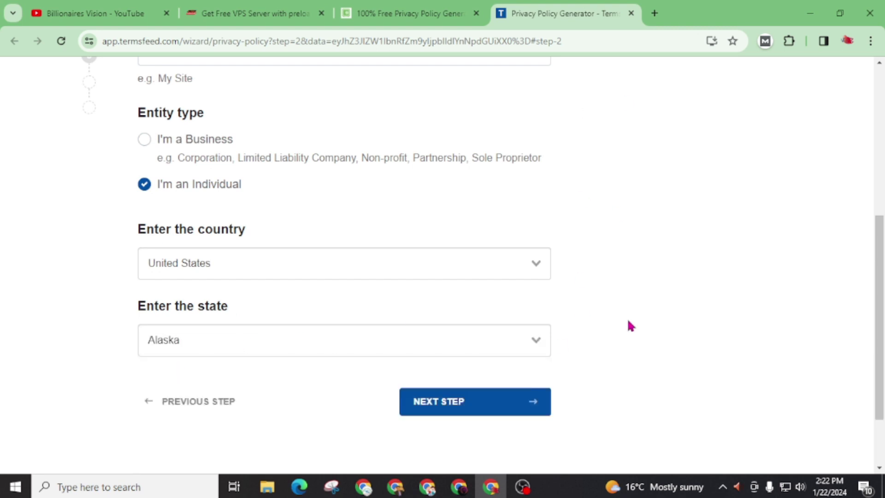
pyautogui.scroll(-2, 478, 334)
pyautogui.click(442, 329)
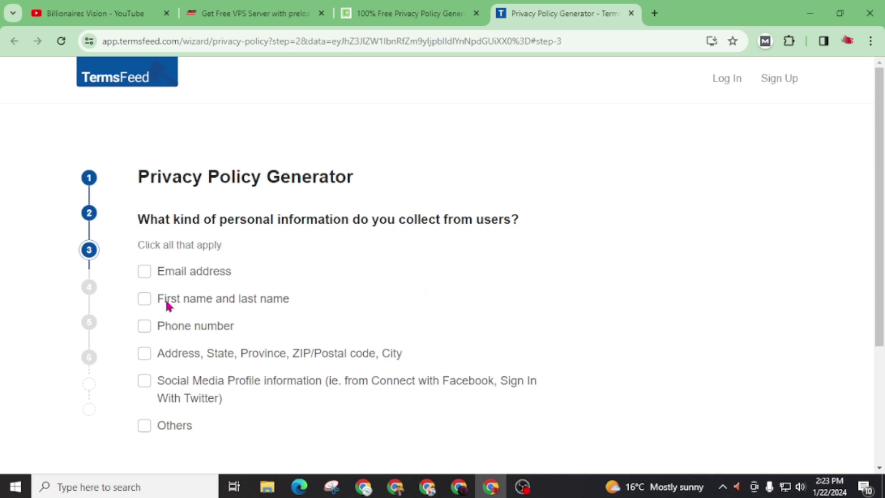
# Tick 'First name and last name' and continue to step 4.
pyautogui.click(145, 300)
pyautogui.scroll(-3, 319, 318)
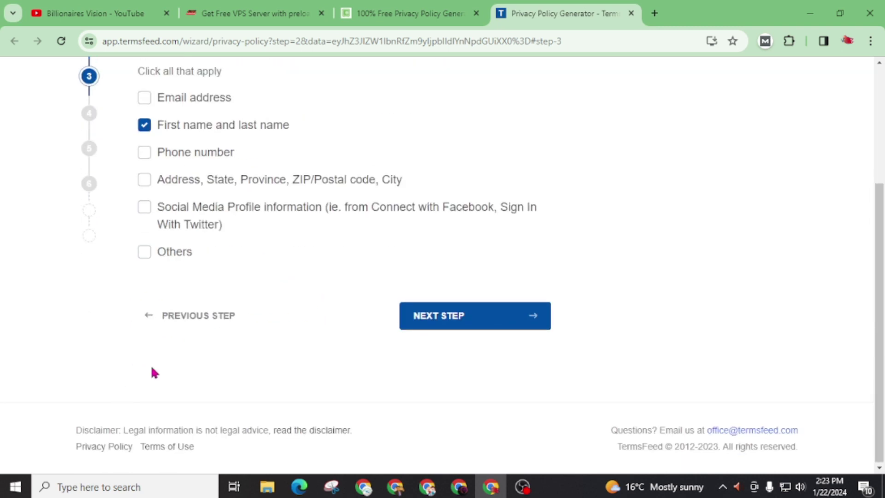
pyautogui.click(441, 323)
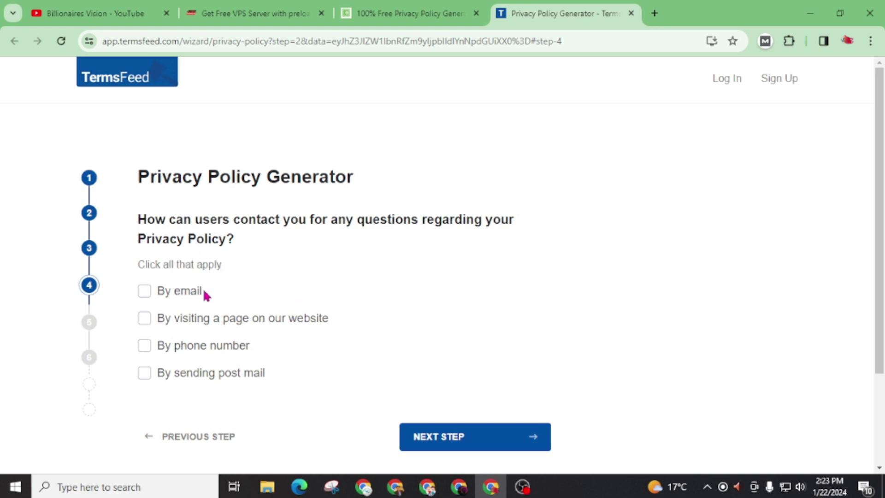
pyautogui.click(145, 318)
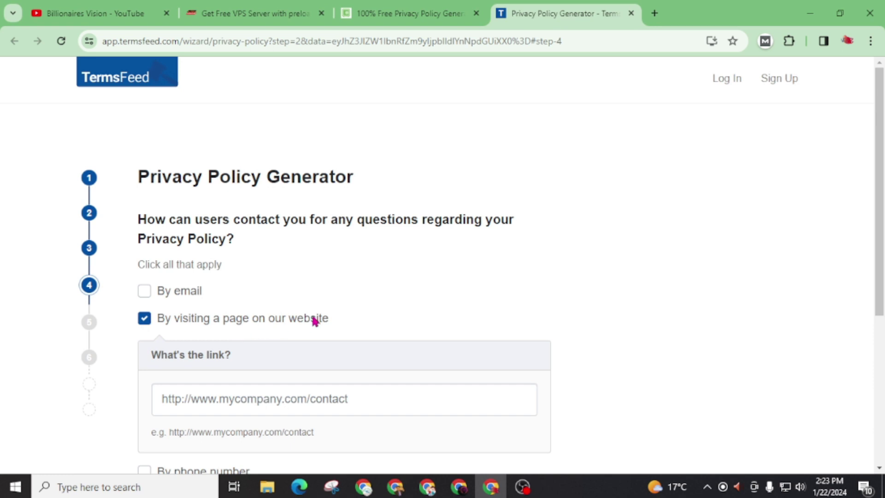
pyautogui.click(389, 397)
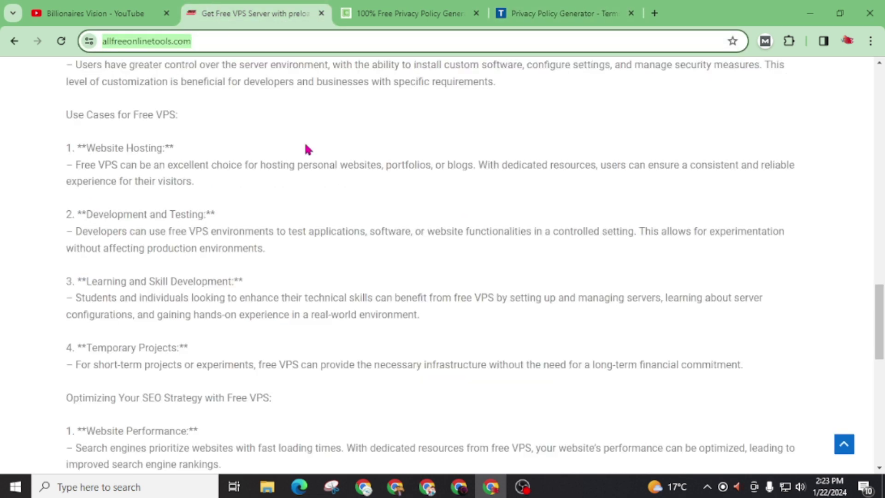
pyautogui.hotkey('ctrl', '2')
pyautogui.scroll(10, 435, 221)
pyautogui.scroll(3, 434, 222)
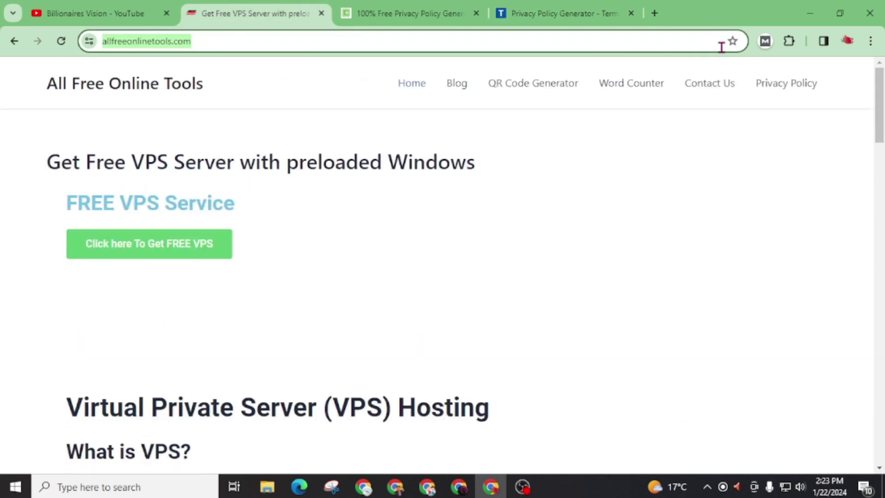
pyautogui.click(712, 85)
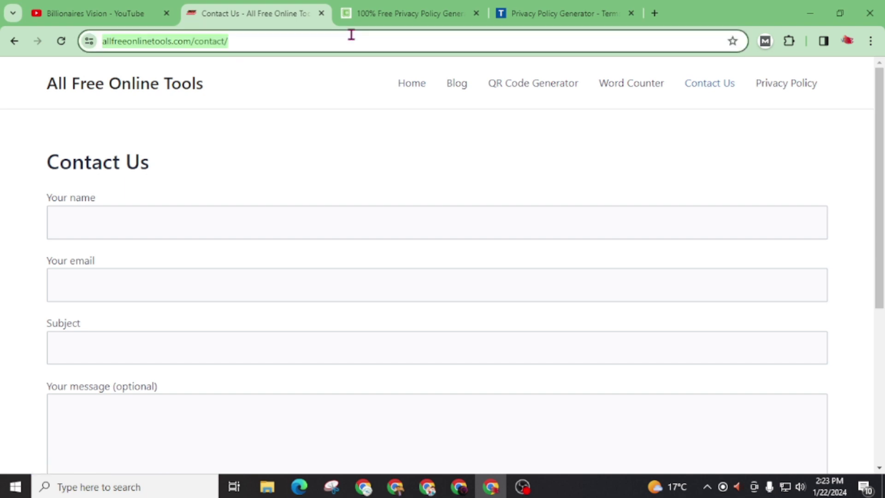
pyautogui.click(546, 13)
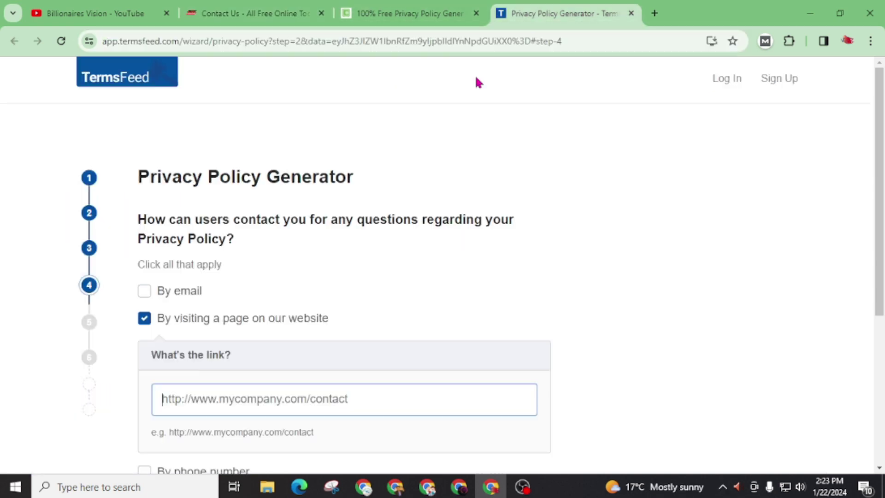
pyautogui.scroll(-1, 304, 401)
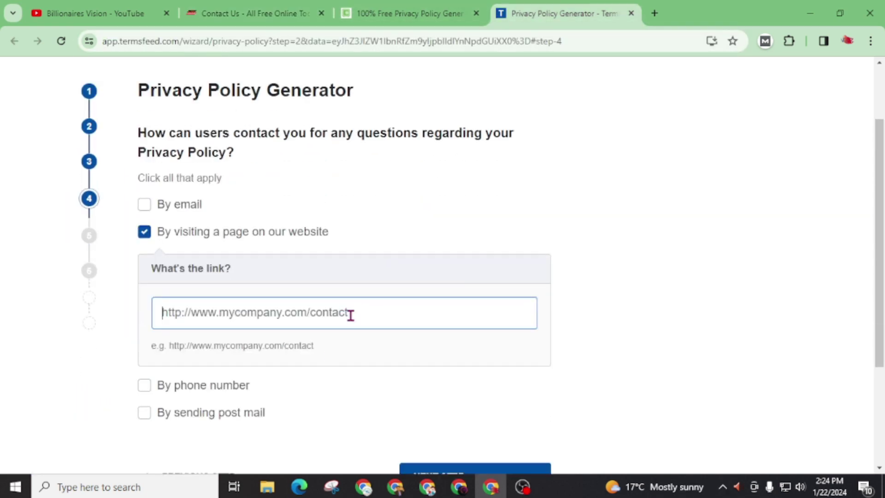
pyautogui.write('https://allfreeonlinetools.com/contact/')
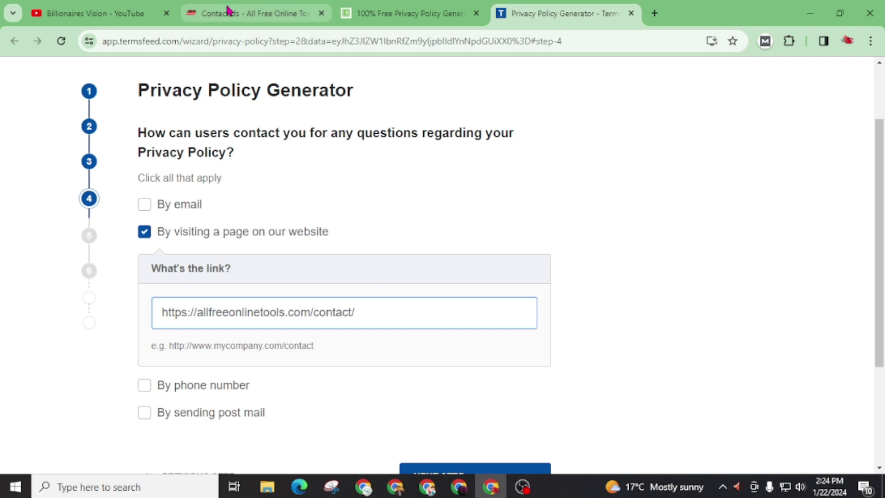
pyautogui.click(228, 12)
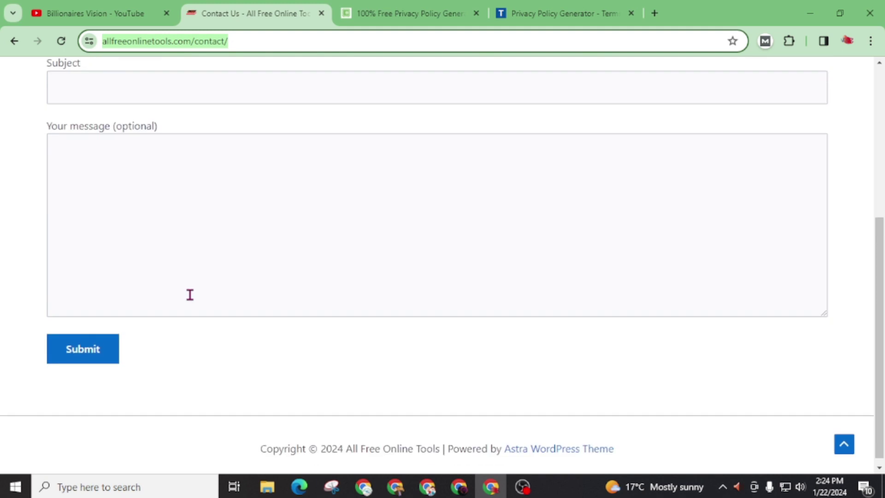
pyautogui.scroll(-1, 235, 384)
pyautogui.scroll(1, 303, 367)
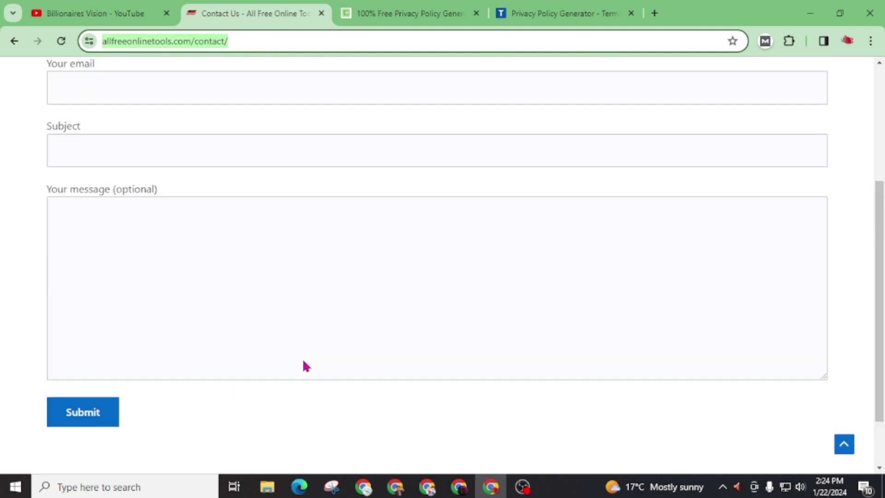
pyautogui.scroll(3, 302, 366)
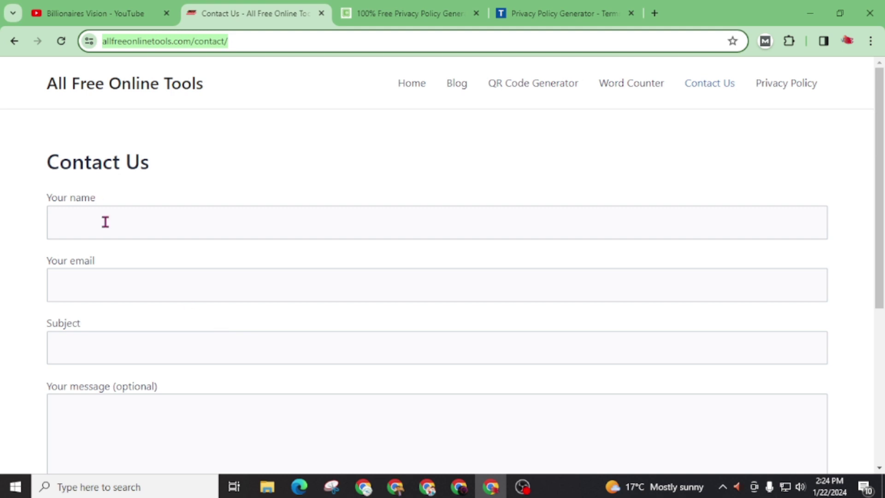
pyautogui.scroll(-1, 138, 326)
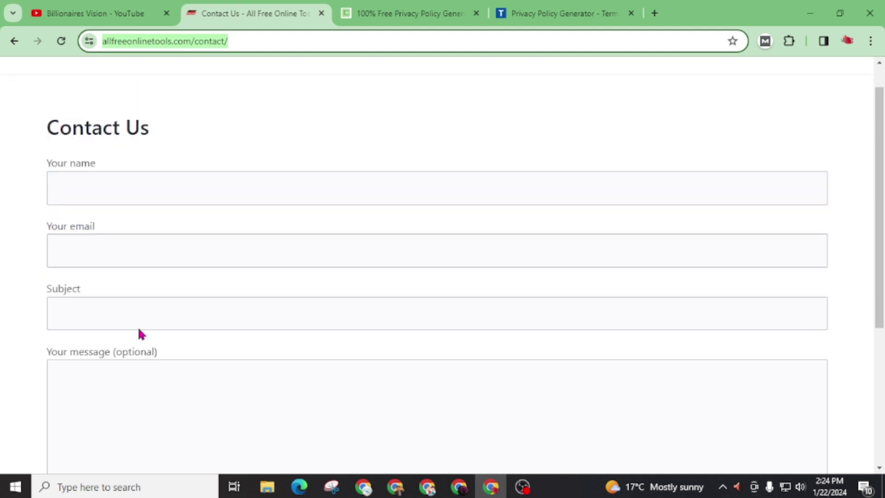
pyautogui.scroll(-3, 220, 354)
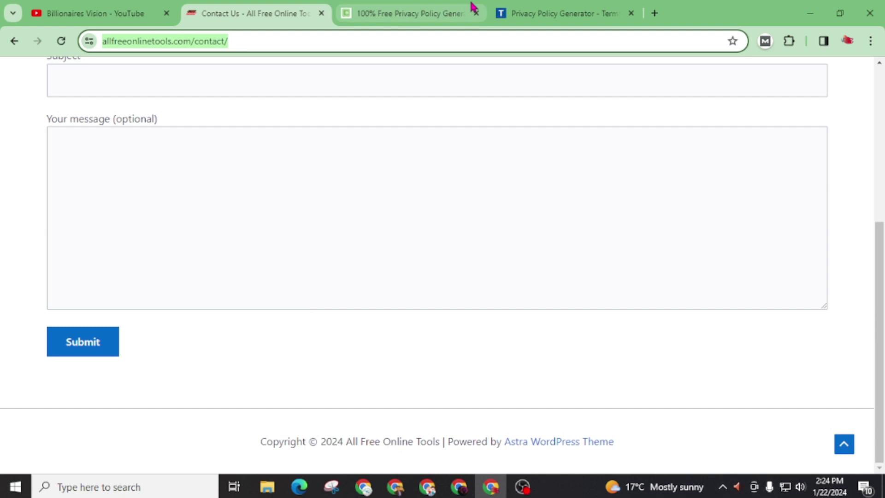
pyautogui.click(583, 16)
pyautogui.scroll(-2, 307, 186)
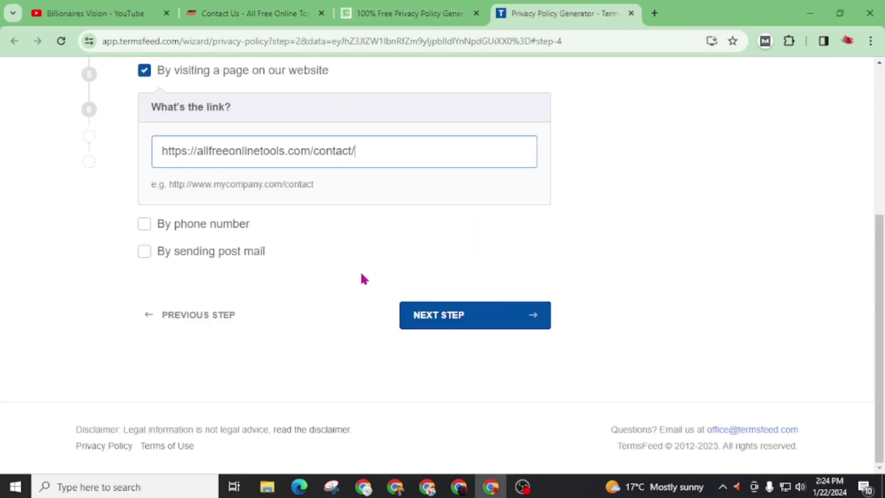
# Select 'No, I don't want a Professional Privacy Policy' and continue to step 6.
pyautogui.click(419, 315)
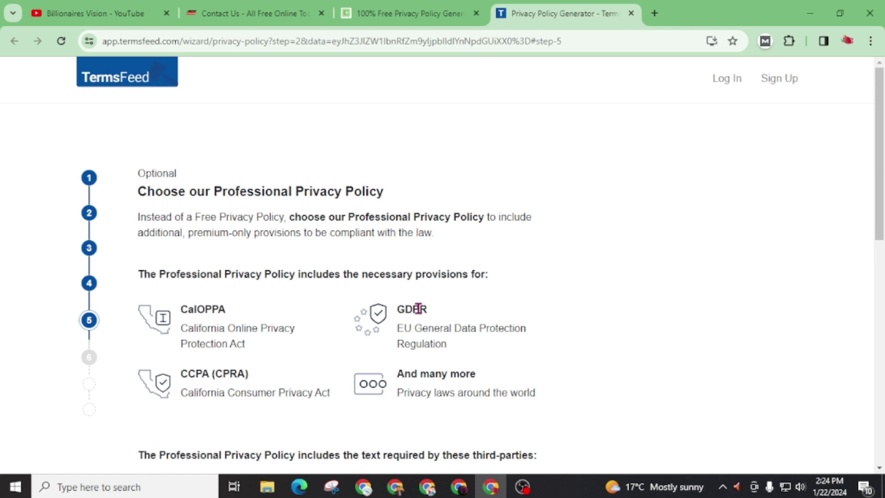
pyautogui.scroll(-3, 287, 323)
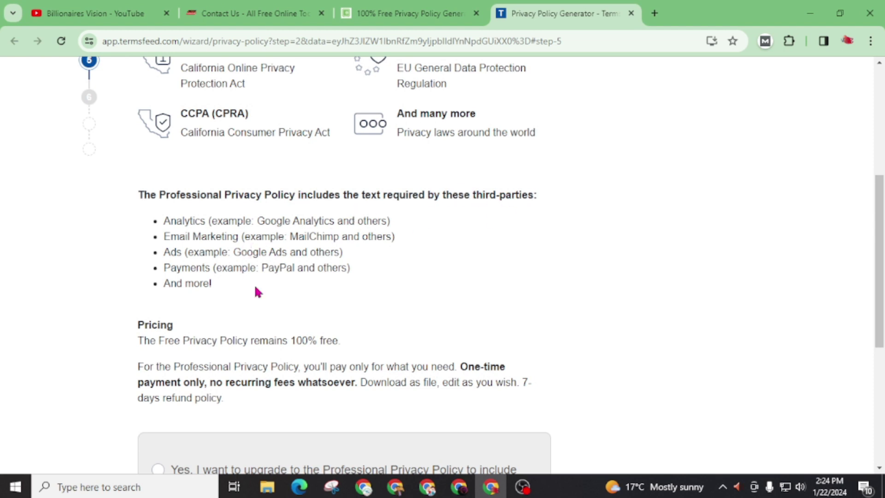
pyautogui.scroll(2, 256, 292)
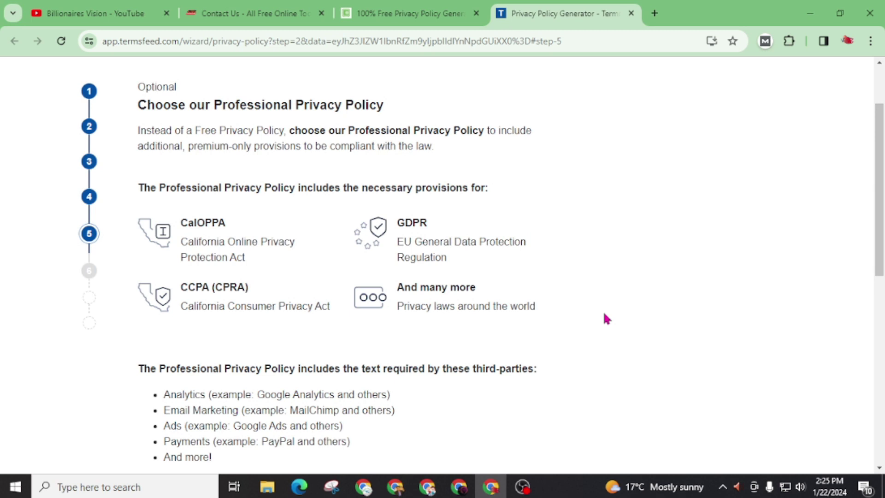
pyautogui.scroll(-4, 604, 319)
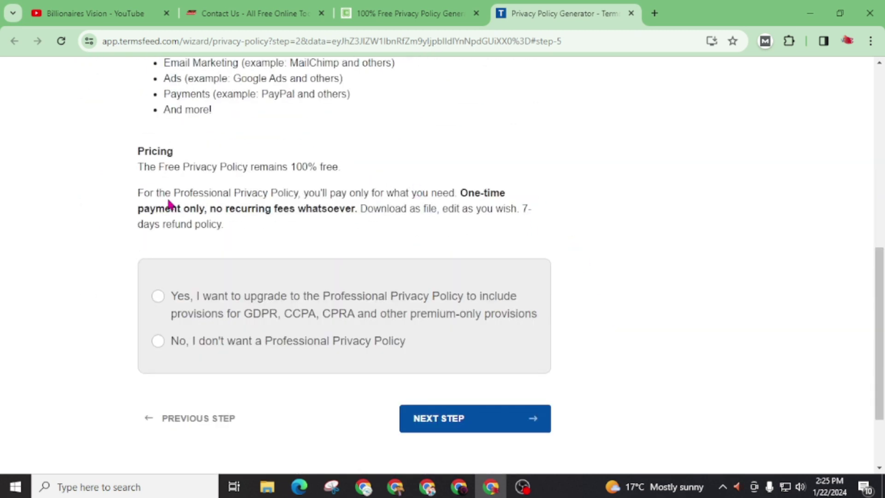
pyautogui.scroll(2, 519, 289)
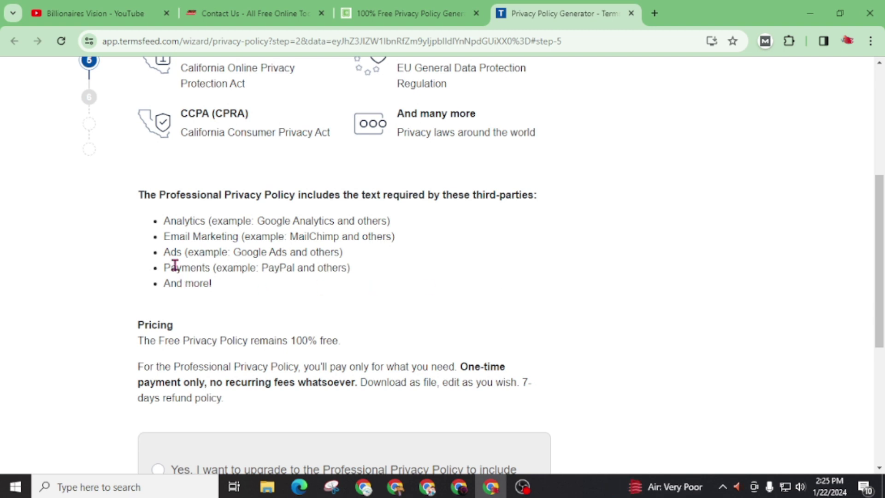
pyautogui.moveTo(177, 267); pyautogui.dragTo(206, 268)
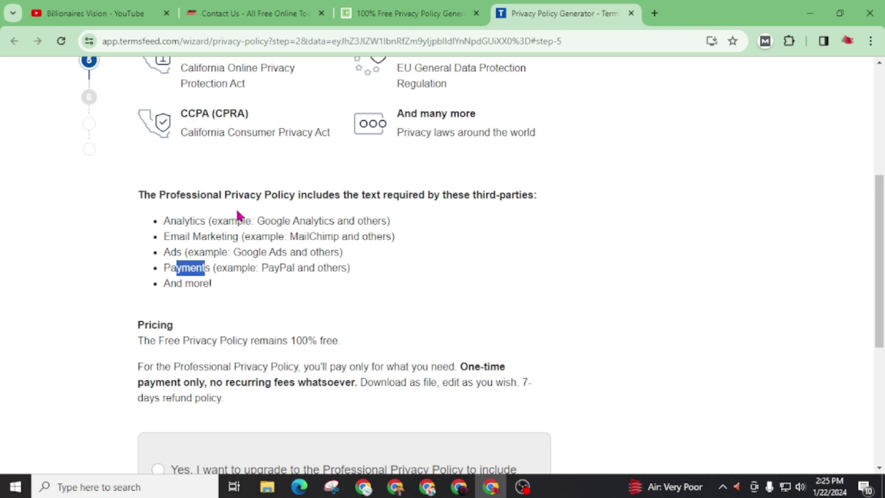
pyautogui.scroll(-1, 239, 216)
pyautogui.scroll(-3, 203, 259)
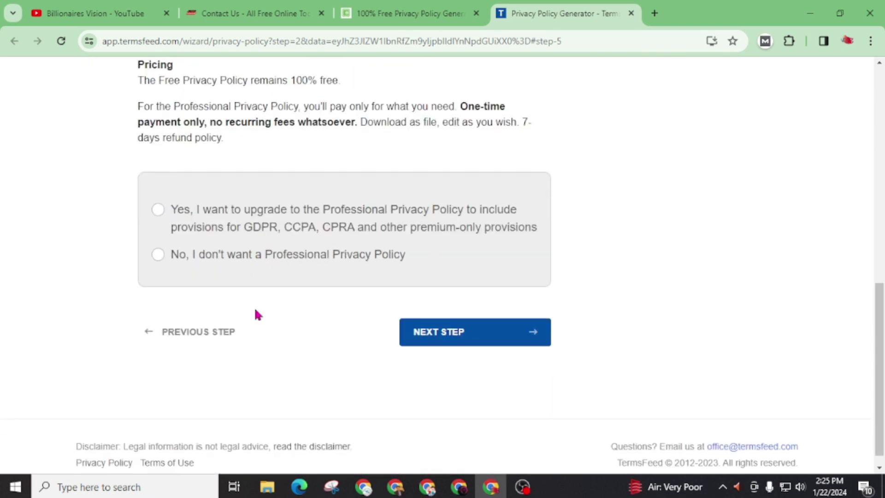
pyautogui.click(159, 256)
pyautogui.click(457, 332)
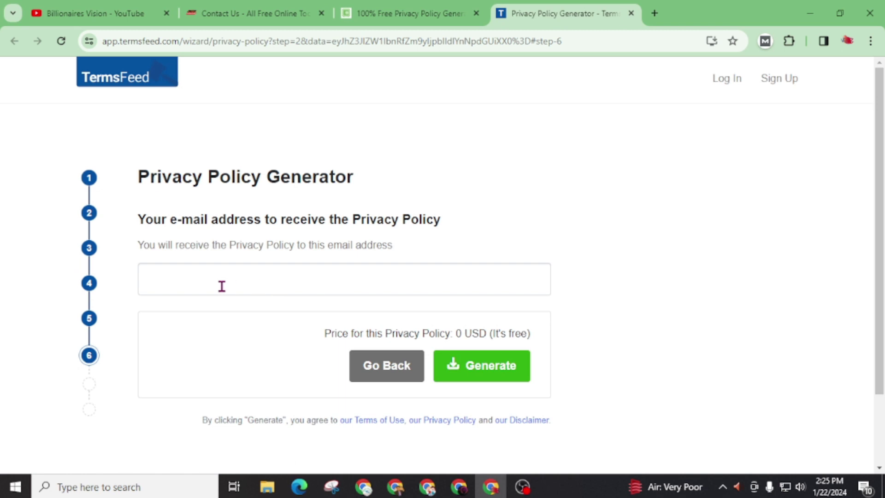
# Fill in the saved email address and generate the free policy.
pyautogui.click(195, 283)
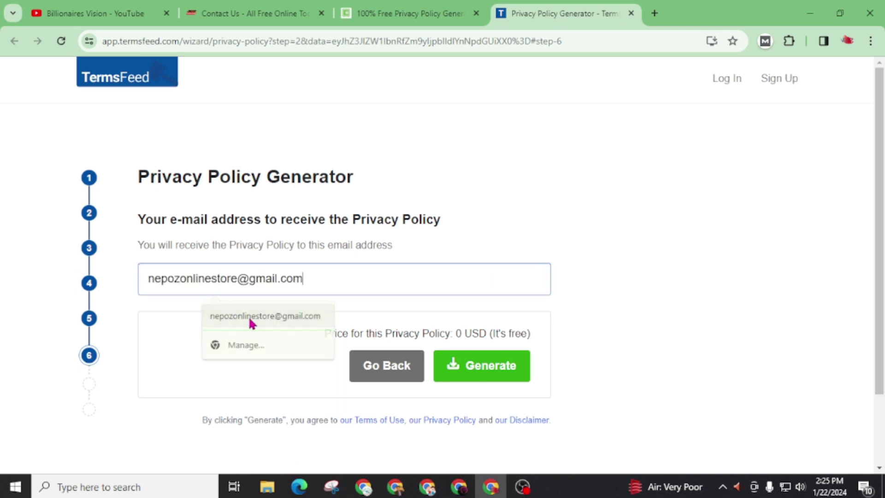
pyautogui.click(277, 319)
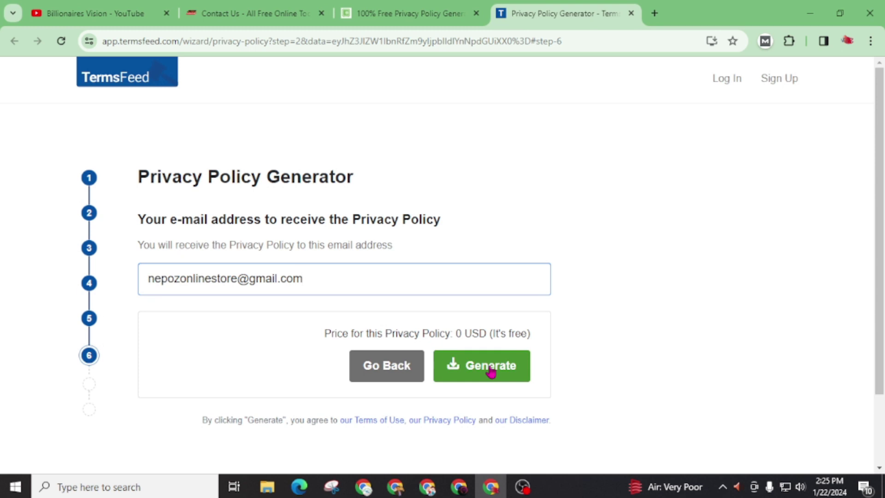
pyautogui.moveTo(324, 333); pyautogui.dragTo(536, 339)
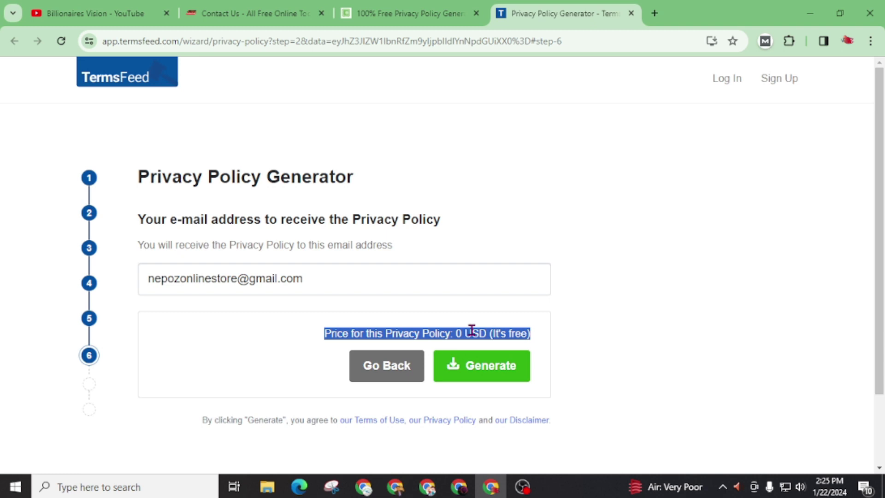
pyautogui.click(485, 370)
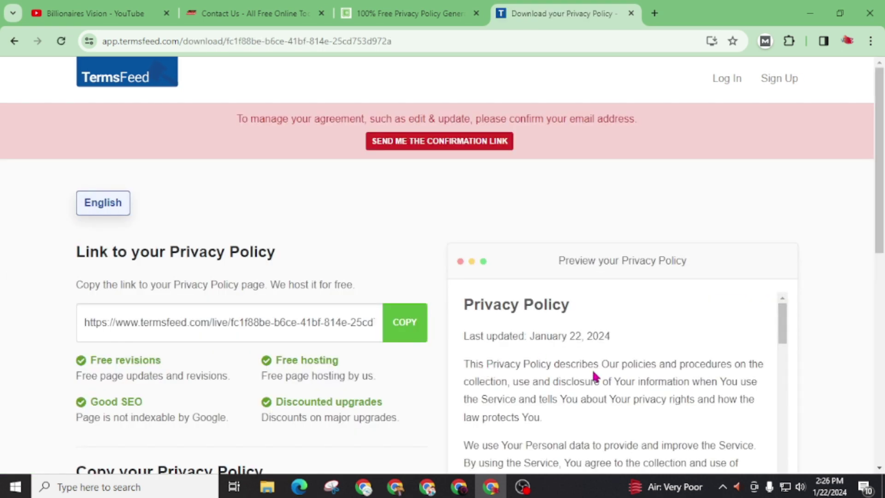
pyautogui.scroll(-2, 593, 376)
pyautogui.scroll(-1, 592, 375)
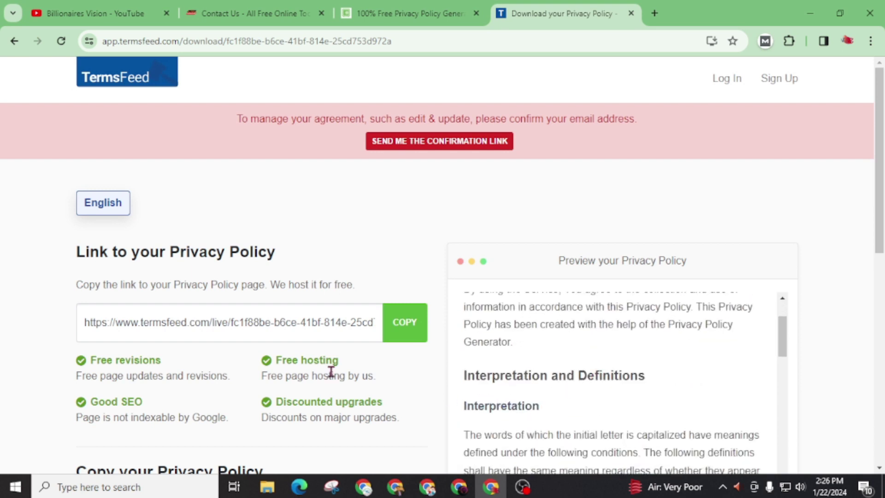
# Copy the hosted policy link, then copy the policy's HTML code.
pyautogui.click(135, 324)
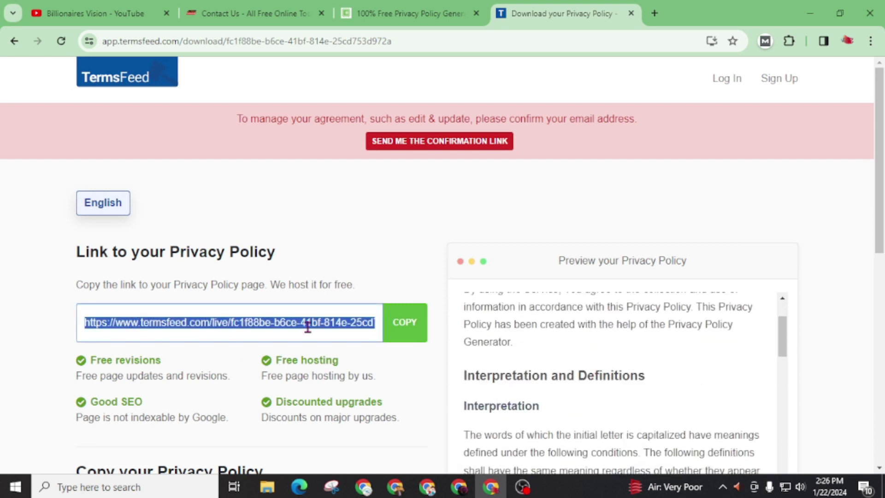
pyautogui.click(409, 334)
pyautogui.scroll(-1, 435, 360)
pyautogui.scroll(-4, 435, 360)
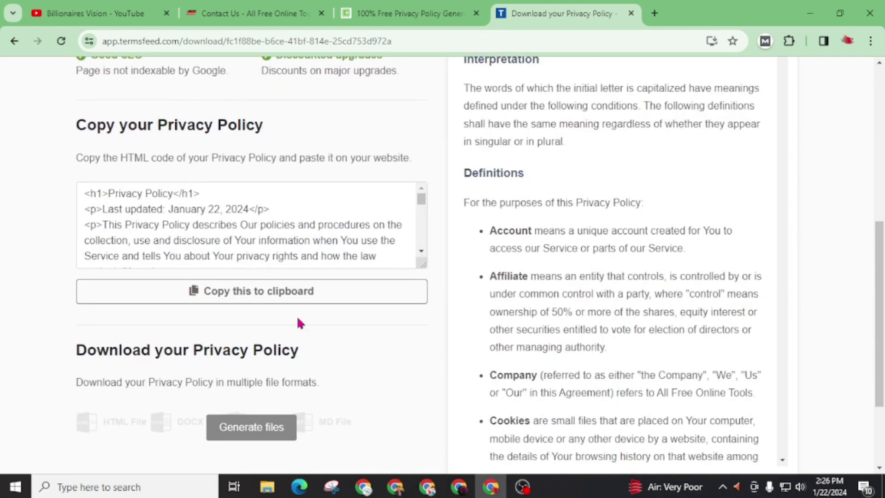
pyautogui.click(255, 297)
pyautogui.scroll(-3, 347, 218)
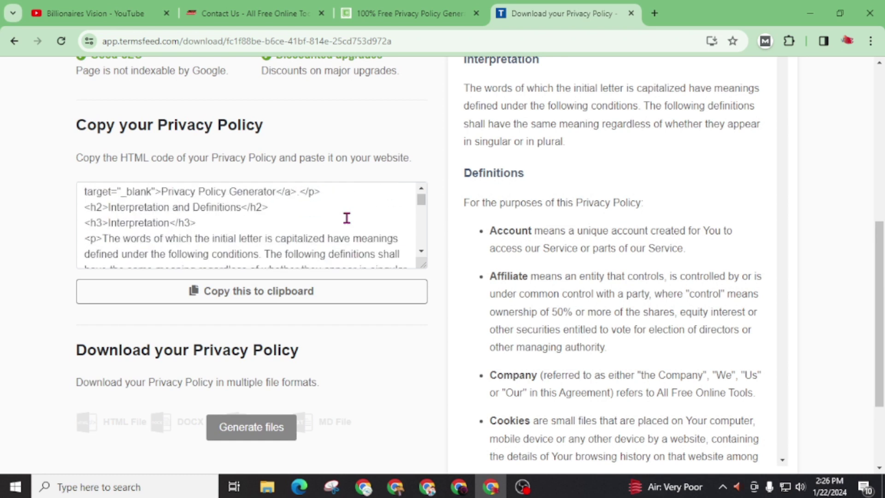
pyautogui.scroll(3, 353, 219)
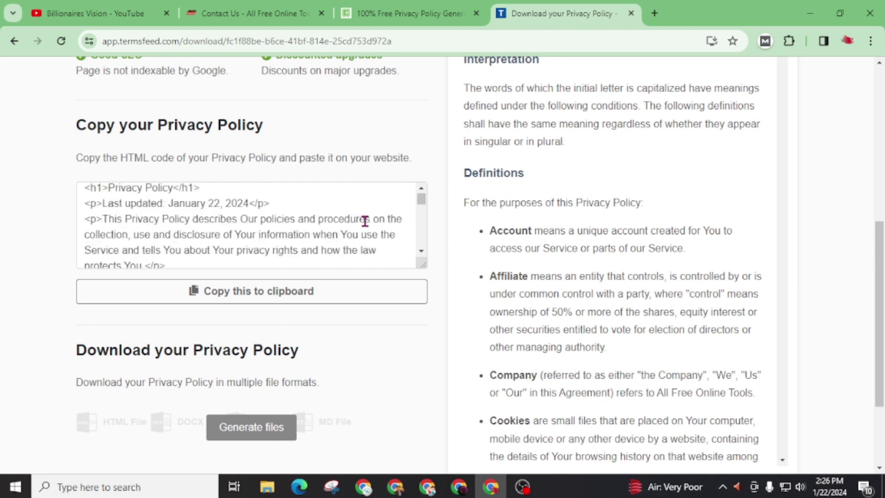
pyautogui.click(226, 303)
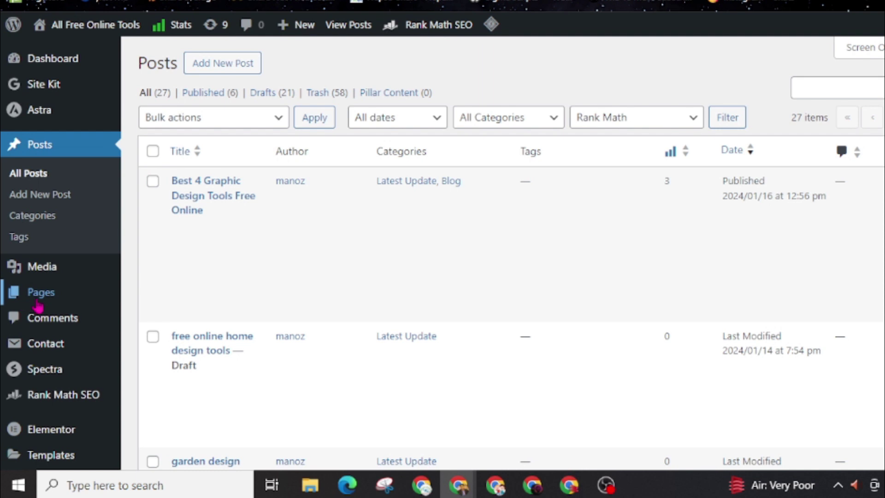
# Browse the site's Pages list, then start a new WordPress page.
pyautogui.moveTo(41, 292)
pyautogui.click(37, 304)
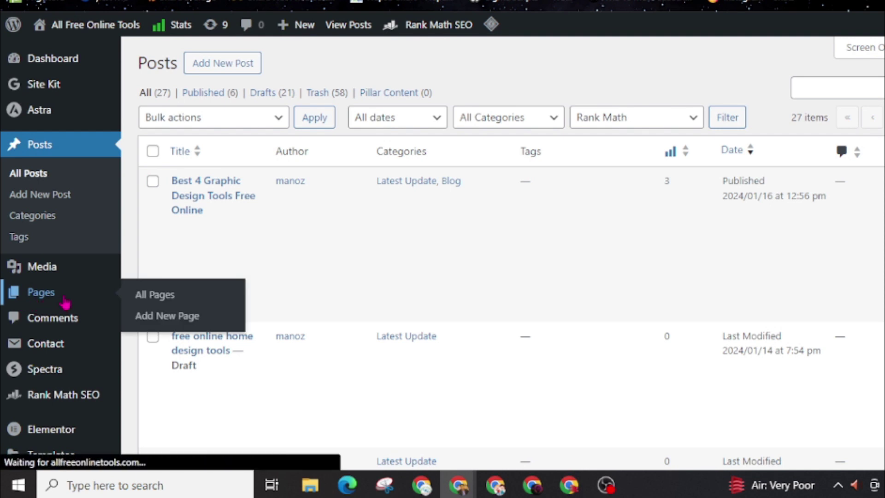
pyautogui.scroll(-3, 319, 282)
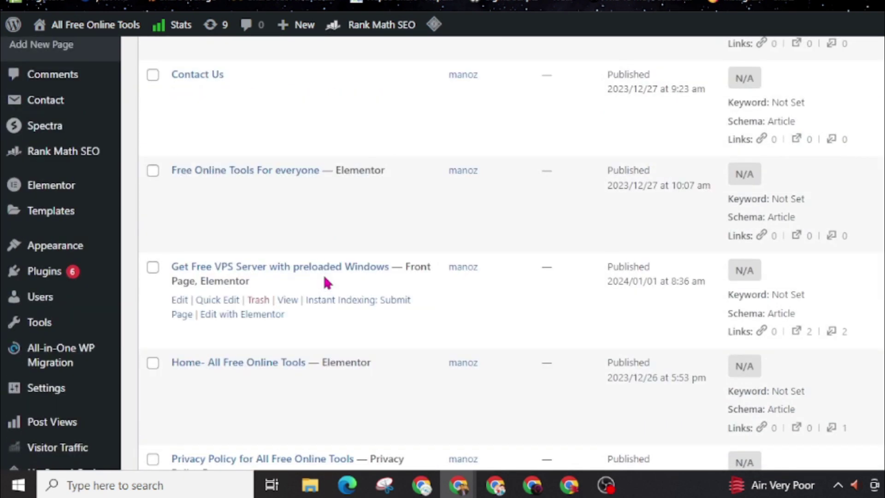
pyautogui.scroll(-3, 326, 282)
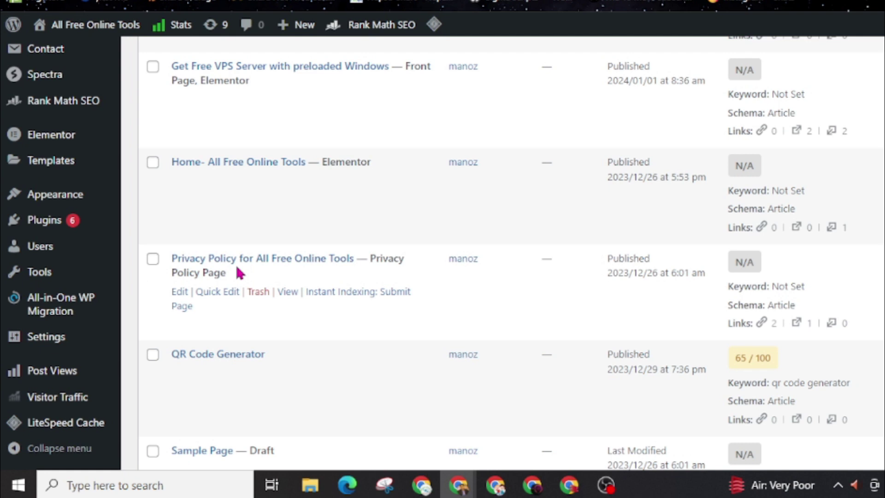
pyautogui.scroll(2, 263, 336)
pyautogui.scroll(4, 263, 337)
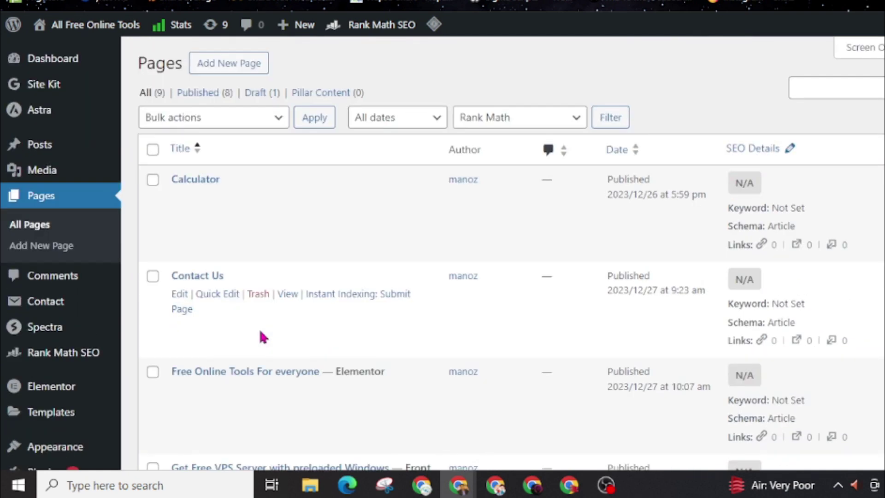
pyautogui.click(234, 74)
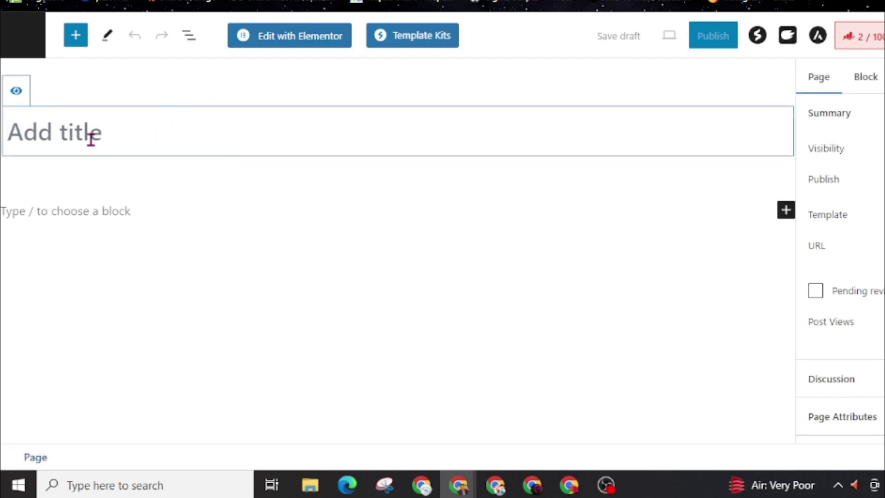
pyautogui.write('P')
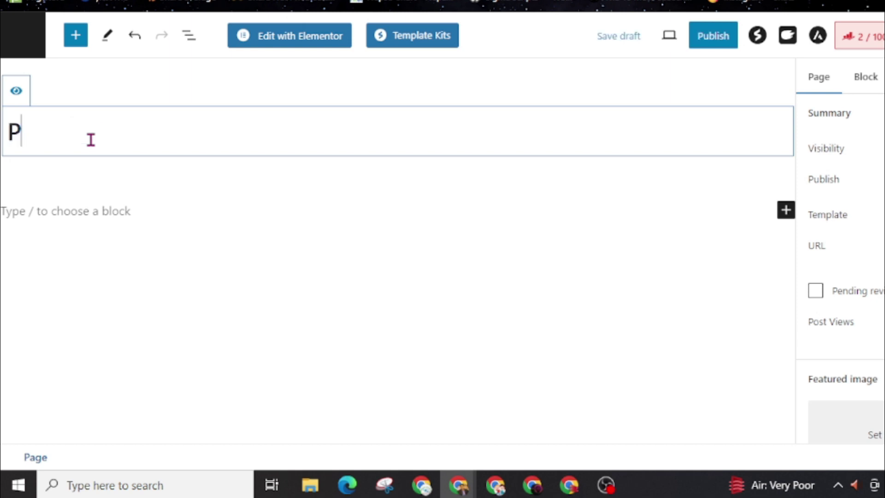
pyautogui.write('rivacy and ')
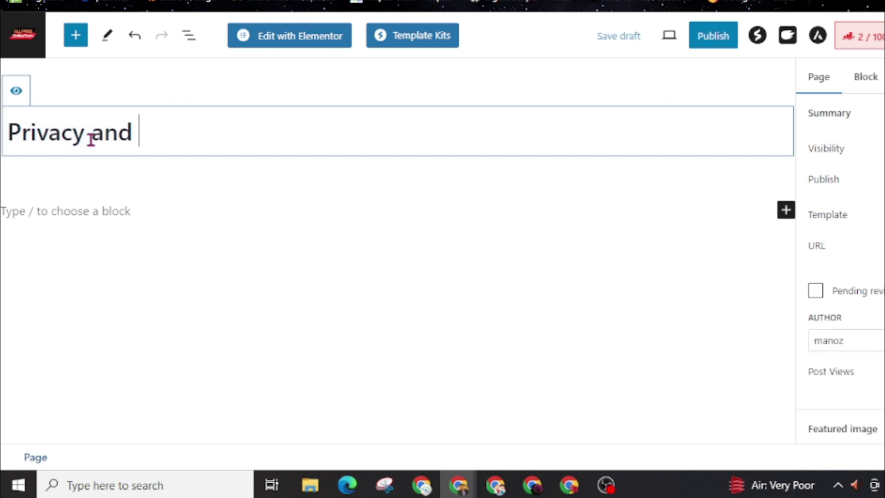
pyautogui.write('Policies')
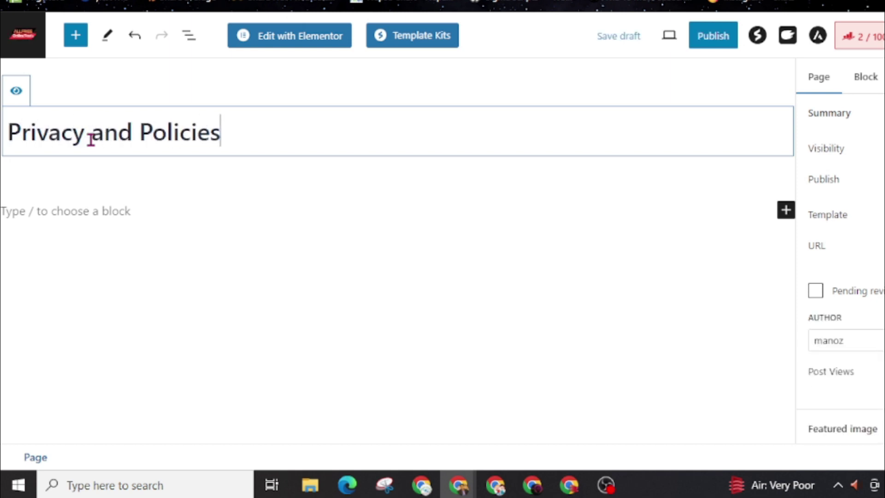
# Title the page 'Privacy and Policies' and move into the empty content area below.
pyautogui.click(90, 206)
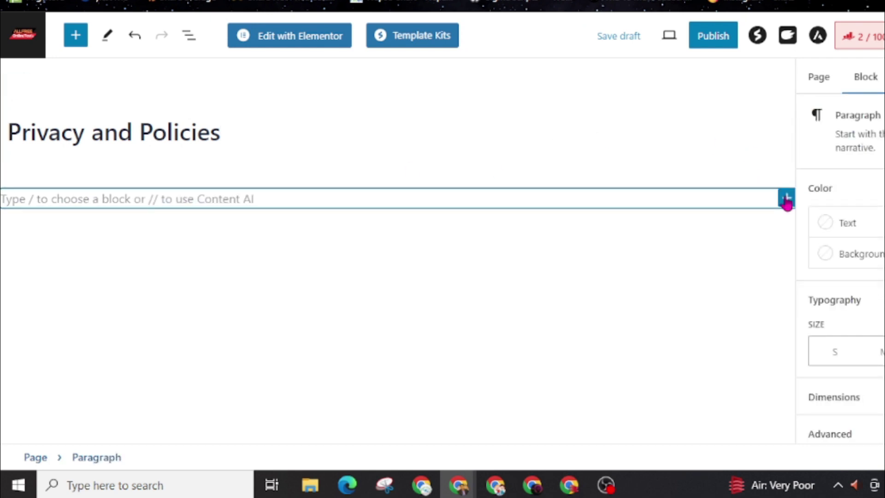
# Insert a Custom HTML block beneath the 'Privacy and Policies' title.
pyautogui.click(786, 199)
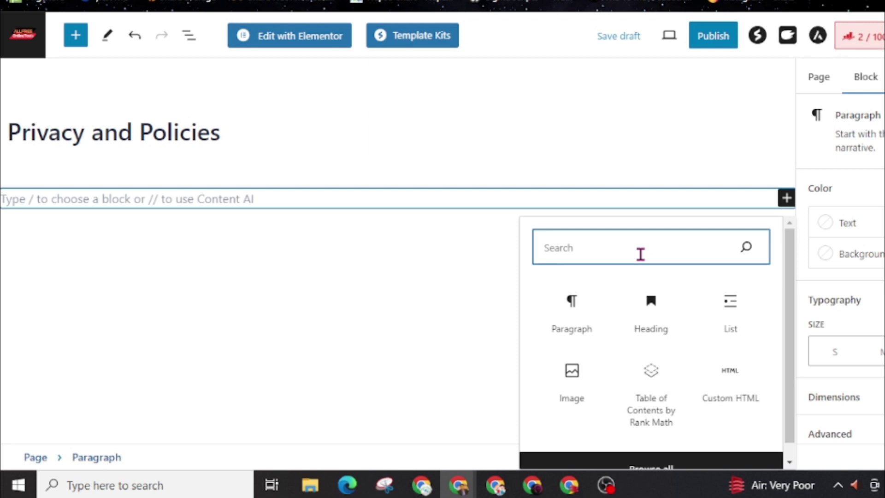
pyautogui.write('html')
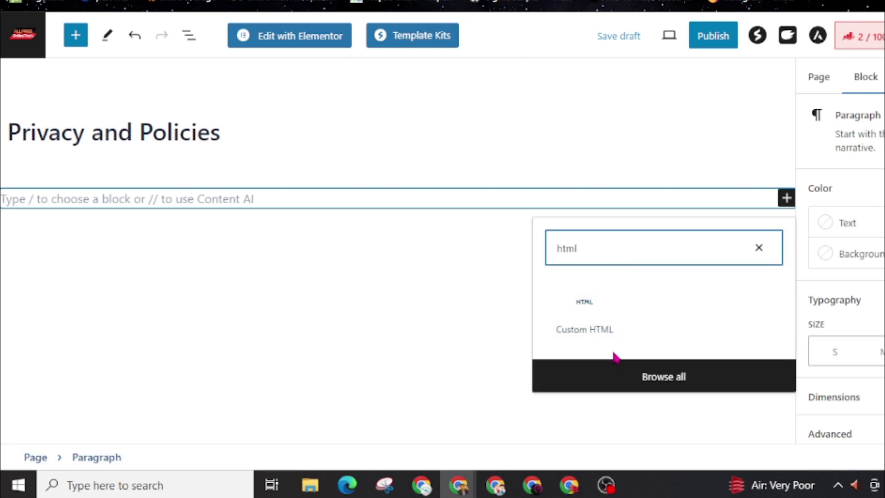
pyautogui.click(584, 315)
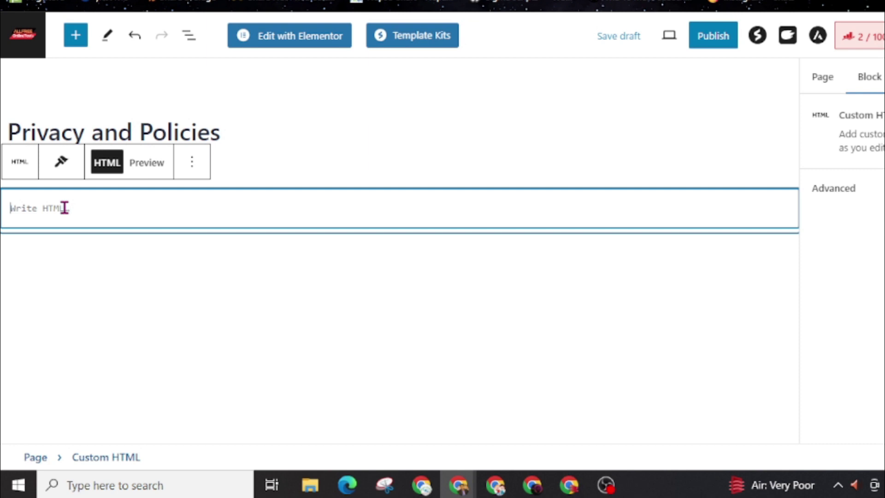
pyautogui.rightClick(64, 207)
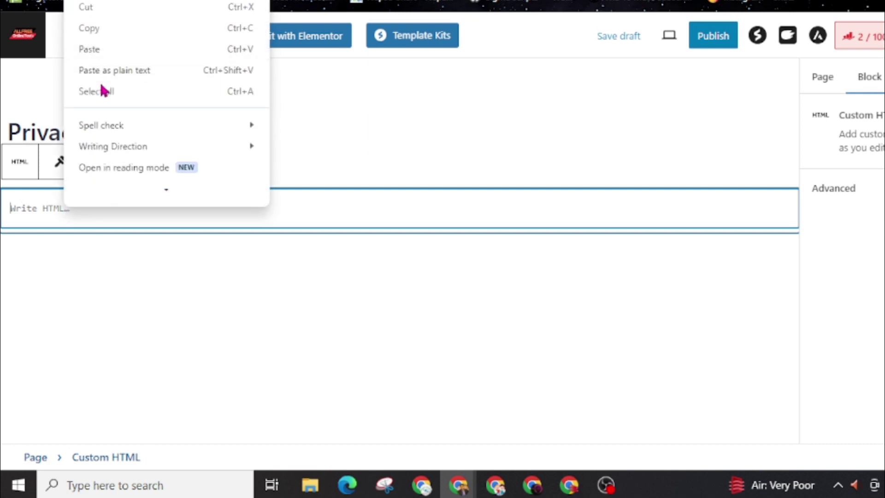
pyautogui.click(101, 51)
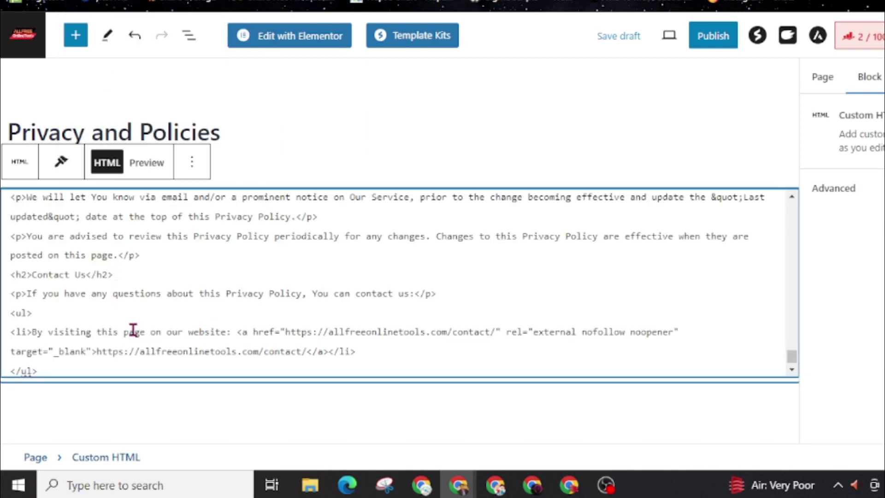
pyautogui.click(146, 166)
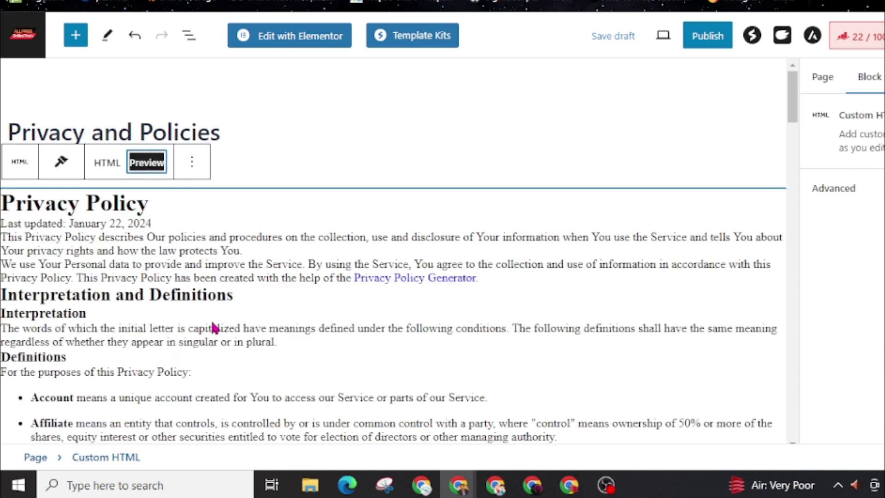
pyautogui.scroll(-3, 247, 363)
pyautogui.scroll(-4, 249, 370)
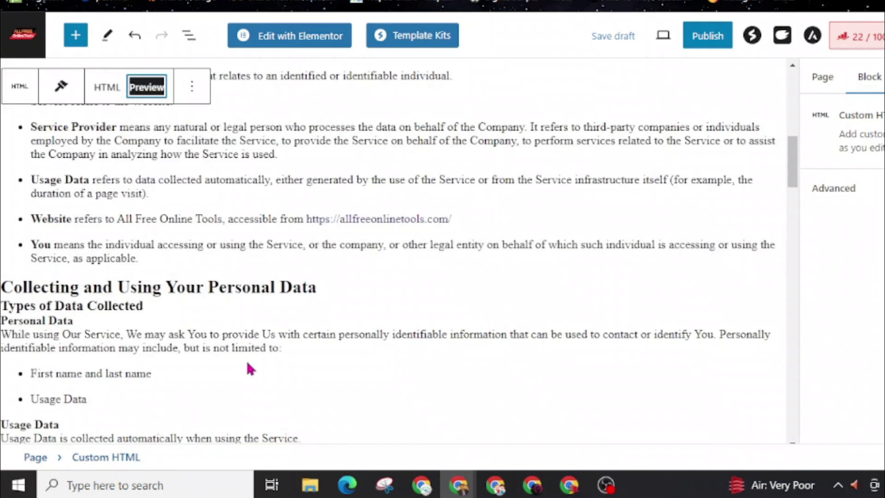
pyautogui.scroll(-5, 247, 366)
pyautogui.scroll(-5, 247, 366)
pyautogui.scroll(-5, 247, 365)
pyautogui.scroll(-5, 334, 353)
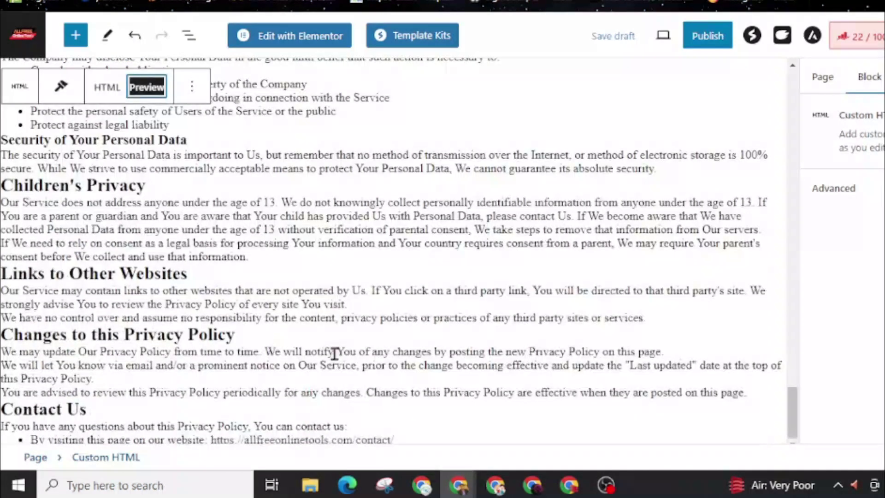
pyautogui.scroll(5, 334, 354)
pyautogui.scroll(5, 533, 280)
pyautogui.scroll(5, 557, 237)
pyautogui.scroll(5, 557, 237)
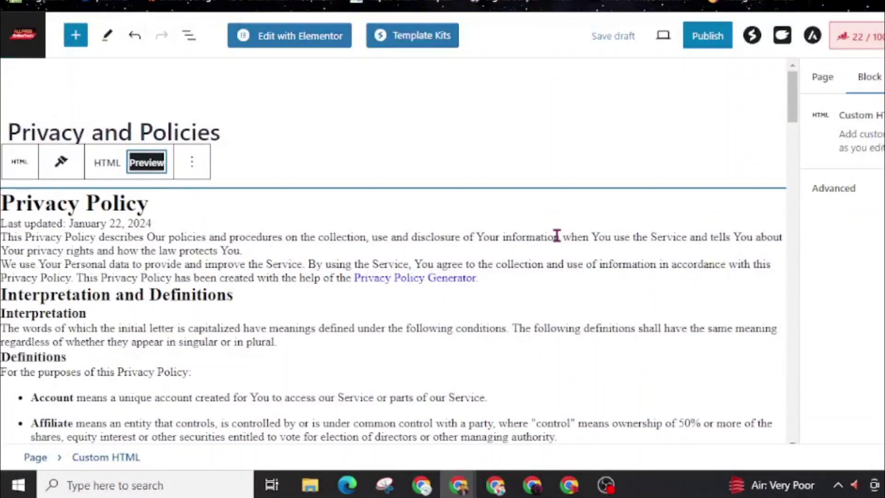
# Publish 'Privacy and Policies', confirm in the pre-publish panel, and view the live page.
pyautogui.click(707, 42)
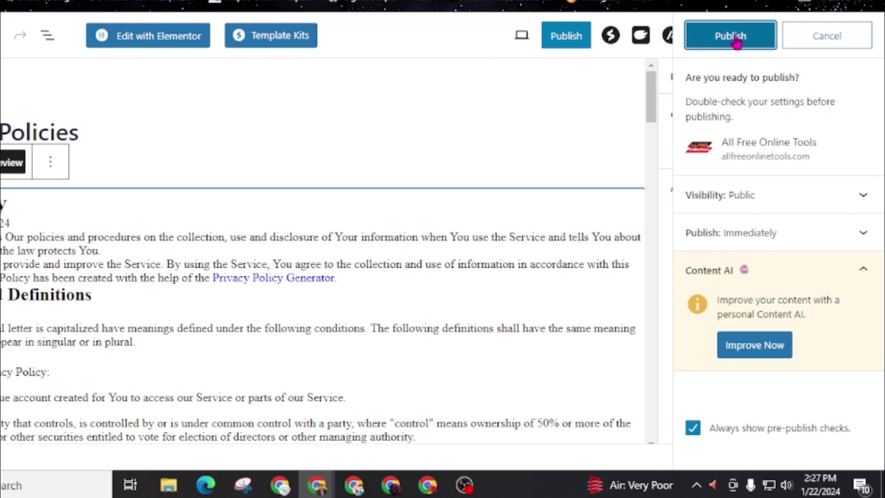
pyautogui.click(737, 43)
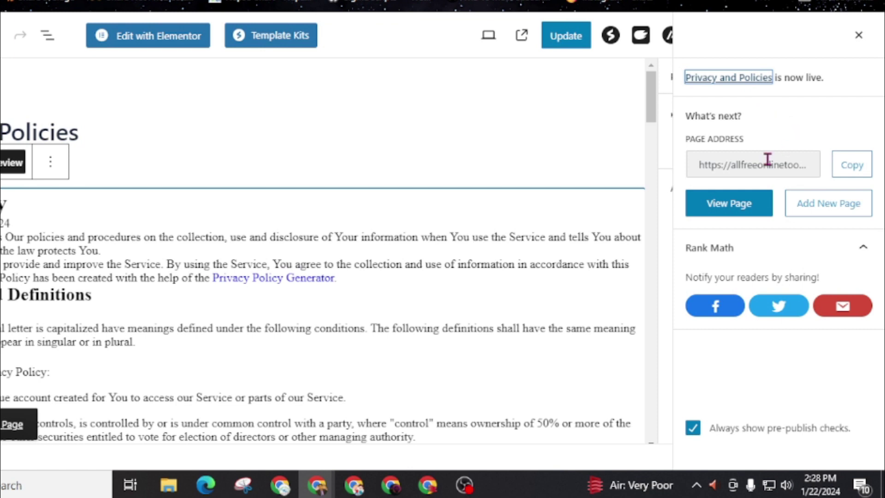
pyautogui.click(727, 208)
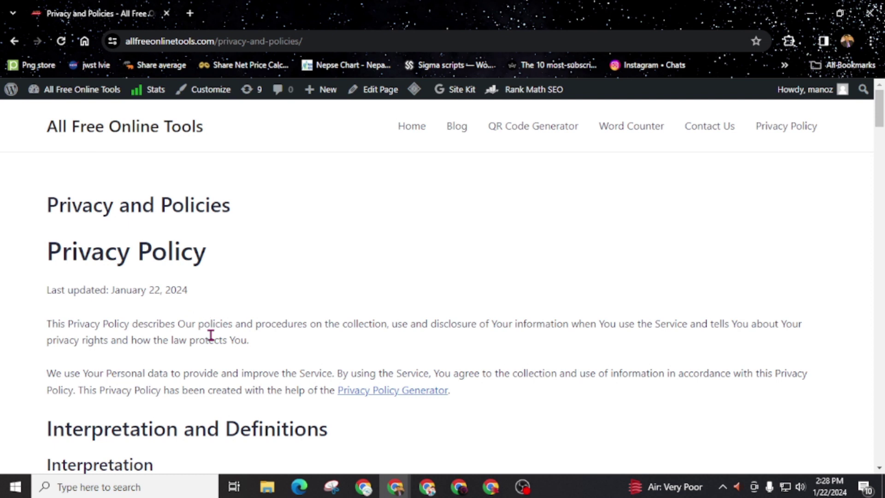
pyautogui.scroll(-3, 212, 345)
pyautogui.scroll(3, 213, 373)
pyautogui.scroll(-1, 211, 368)
pyautogui.scroll(-5, 212, 367)
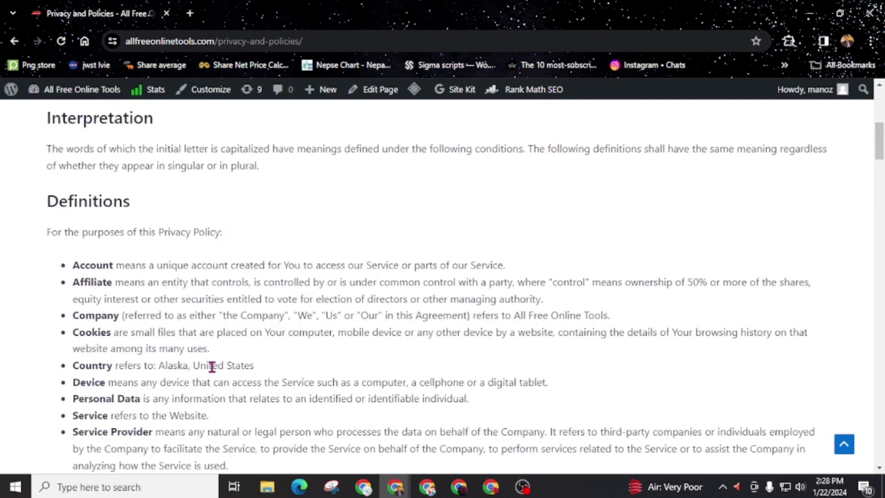
pyautogui.scroll(-2, 212, 367)
pyautogui.scroll(-5, 212, 368)
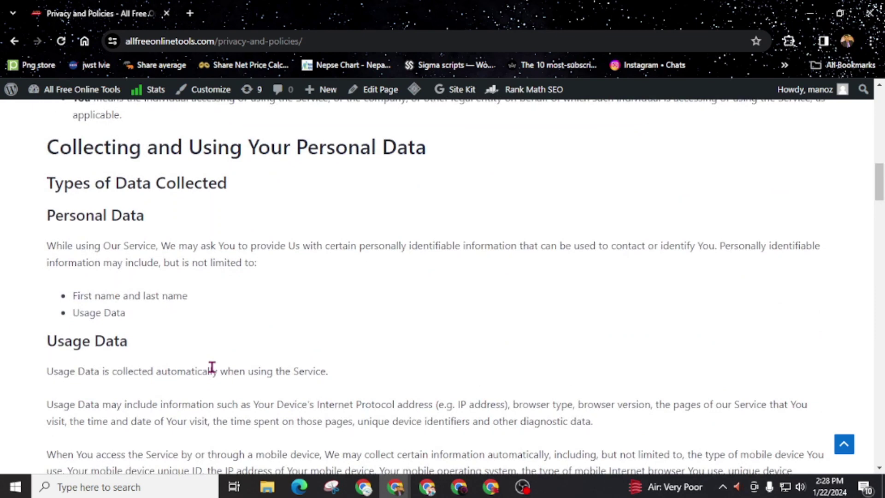
pyautogui.scroll(-1, 212, 367)
pyautogui.scroll(-5, 211, 367)
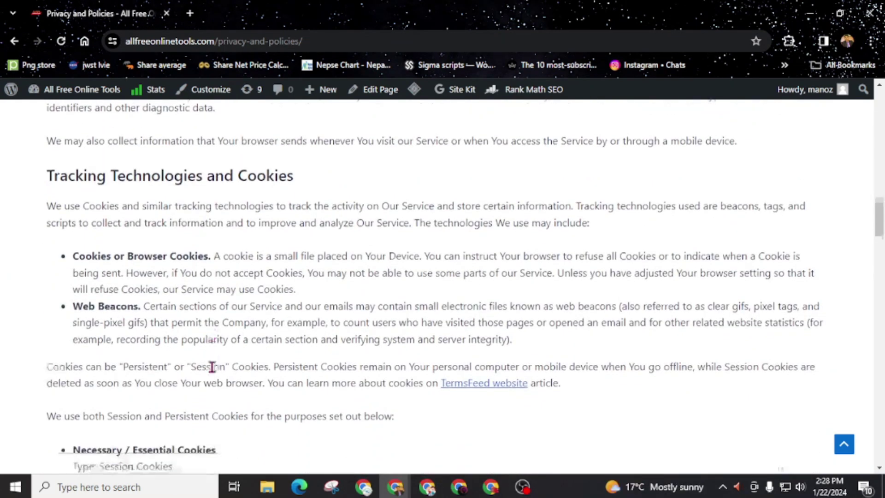
pyautogui.scroll(-5, 211, 367)
pyautogui.scroll(-5, 211, 366)
pyautogui.scroll(-5, 212, 367)
pyautogui.scroll(-5, 212, 367)
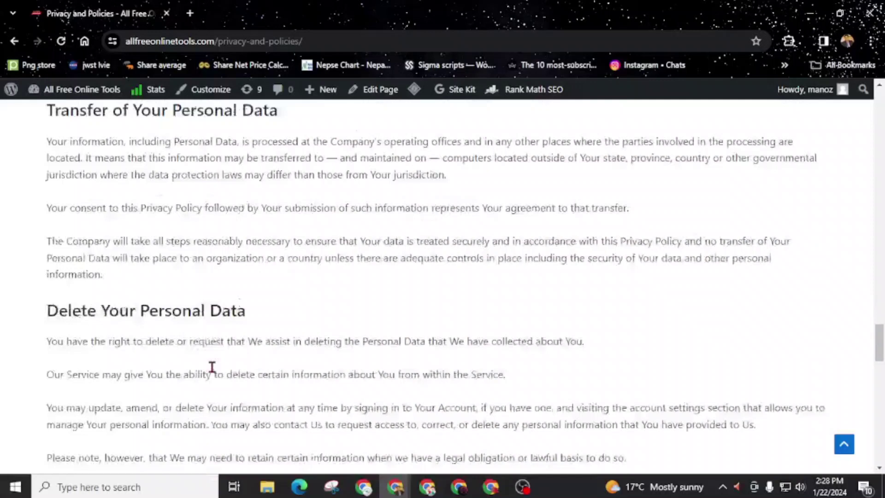
pyautogui.scroll(-5, 211, 367)
pyautogui.scroll(-5, 212, 367)
pyautogui.scroll(-3, 212, 367)
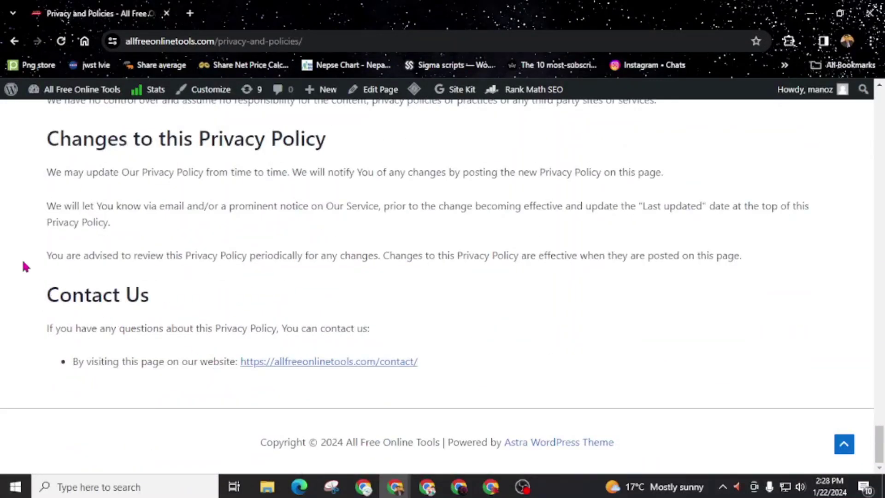
pyautogui.scroll(1, 203, 389)
pyautogui.scroll(3, 203, 384)
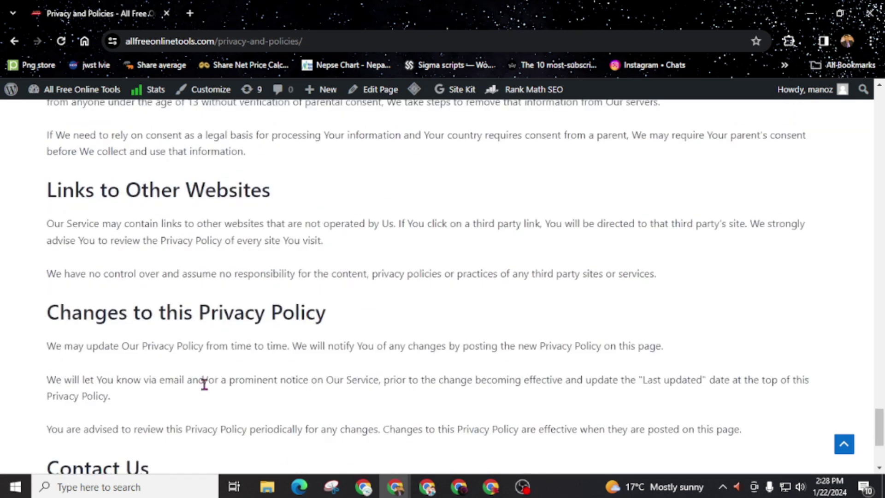
pyautogui.scroll(8, 204, 385)
pyautogui.scroll(5, 204, 384)
pyautogui.scroll(5, 203, 384)
pyautogui.scroll(5, 204, 384)
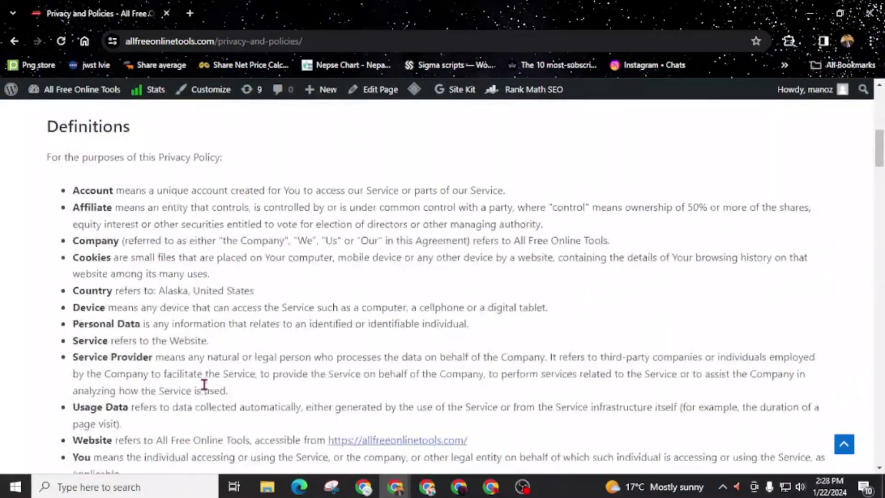
pyautogui.scroll(5, 206, 373)
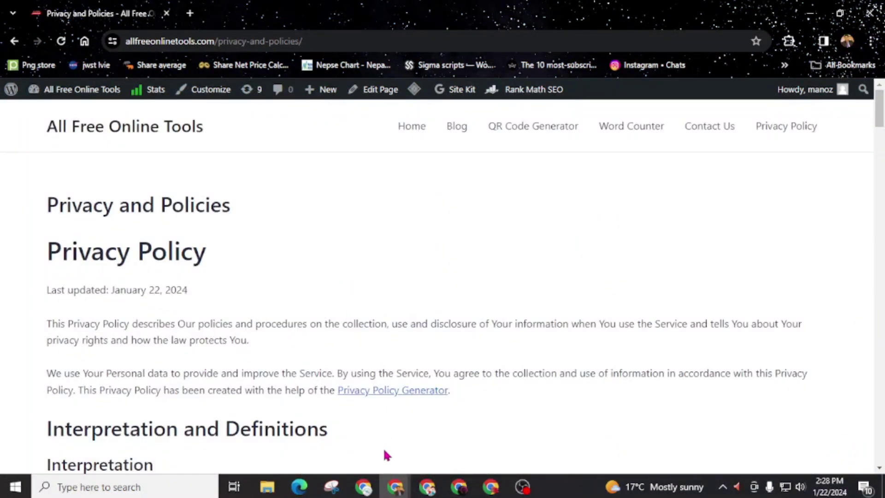
# Review the live policy page through to the footer, then return to the TermsFeed download page.
pyautogui.click(491, 487)
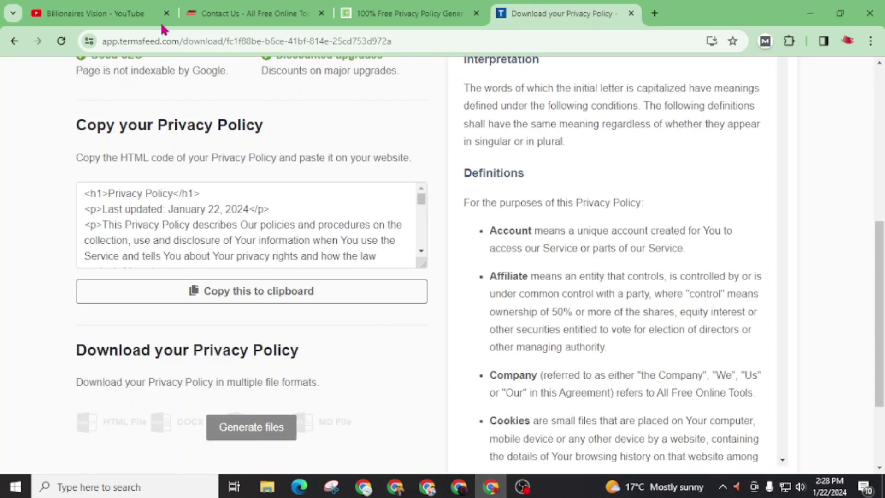
# Switch to the Billionaires Vision YouTube channel tab.
pyautogui.click(121, 16)
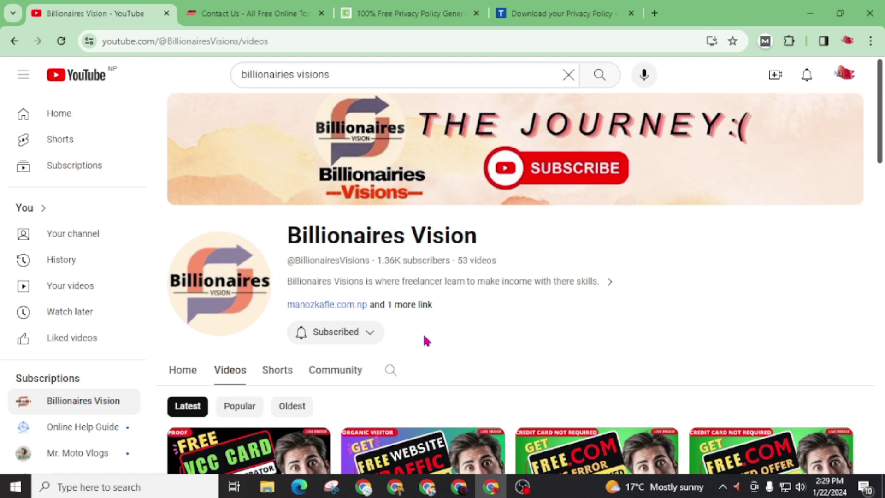
pyautogui.click(233, 14)
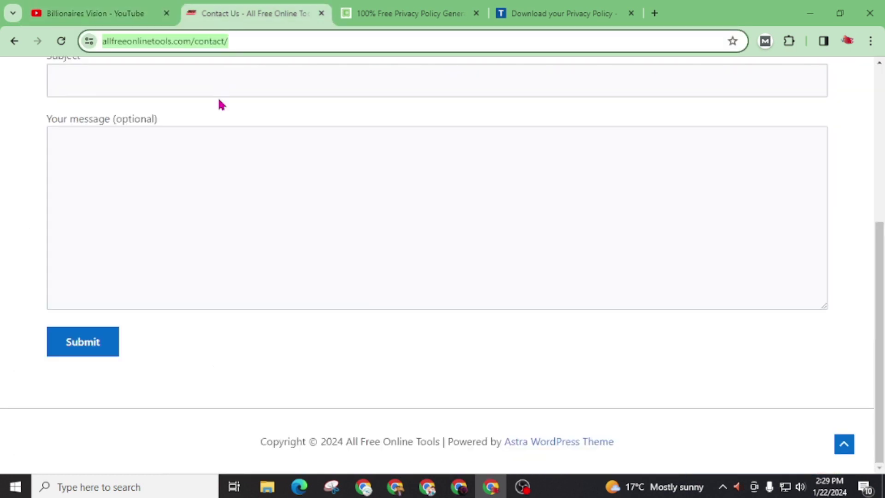
pyautogui.scroll(2, 274, 277)
pyautogui.scroll(2, 280, 312)
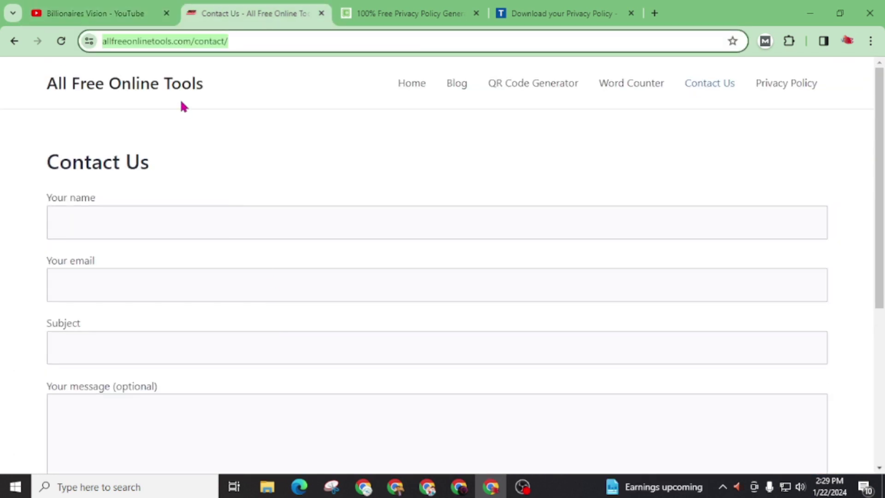
pyautogui.click(523, 93)
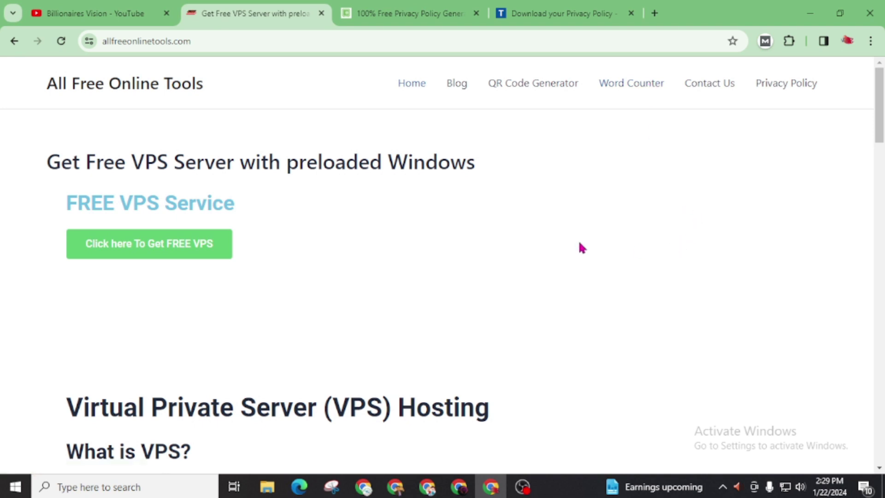
pyautogui.moveTo(62, 163); pyautogui.dragTo(552, 178)
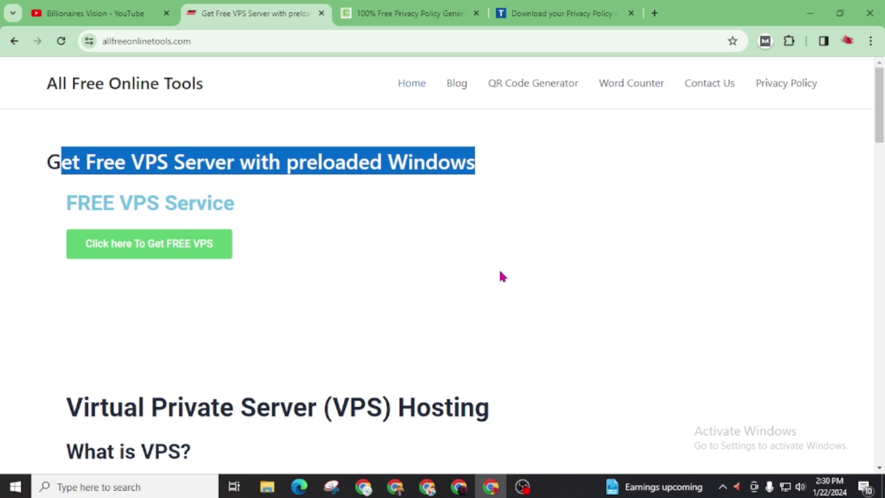
pyautogui.hotkey('ctrl', 'shift', 'Tab')
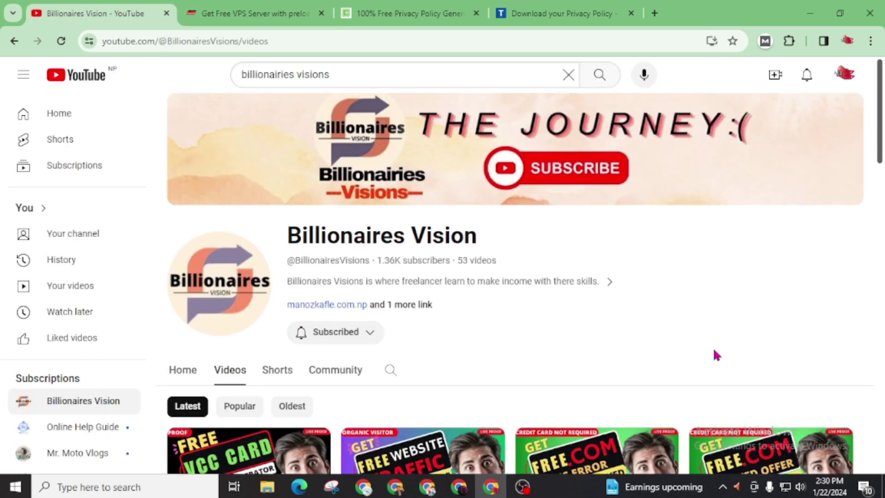
pyautogui.scroll(-3, 713, 347)
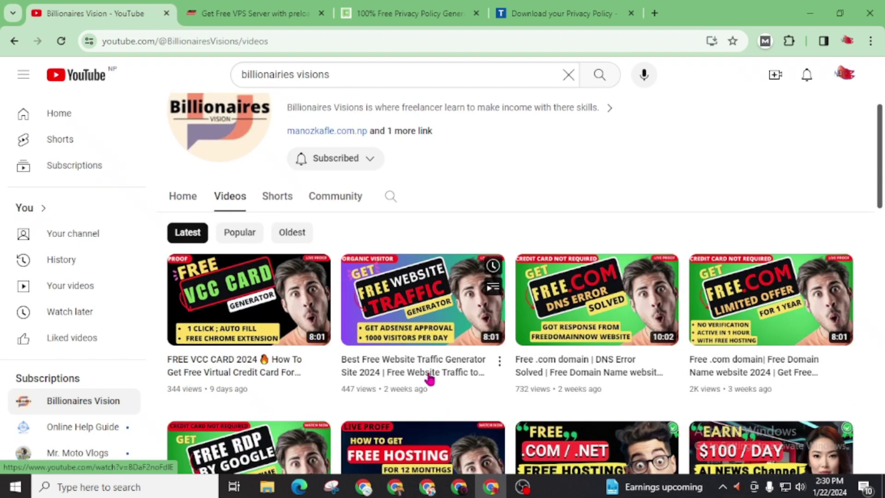